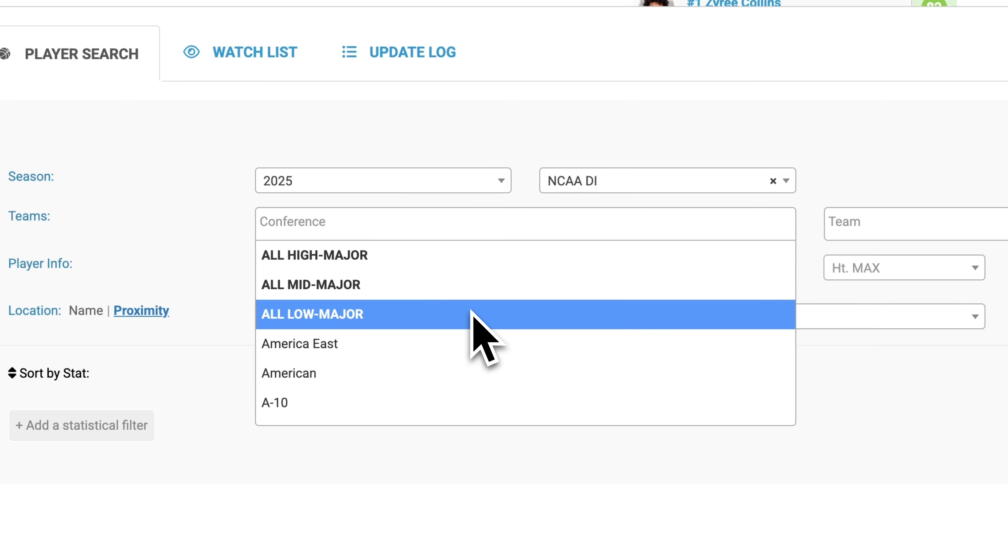
Examine the available conference, team, position and class year filter options of the player search
{"action": "left_click", "coordinate": [870, 145]}
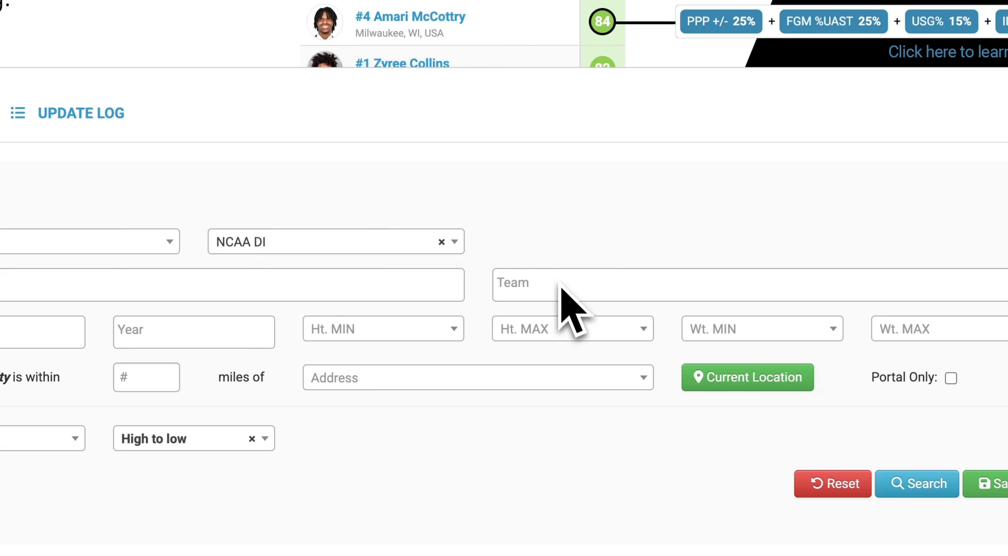
{"action": "left_click", "coordinate": [562, 289]}
{"action": "left_click", "coordinate": [595, 239]}
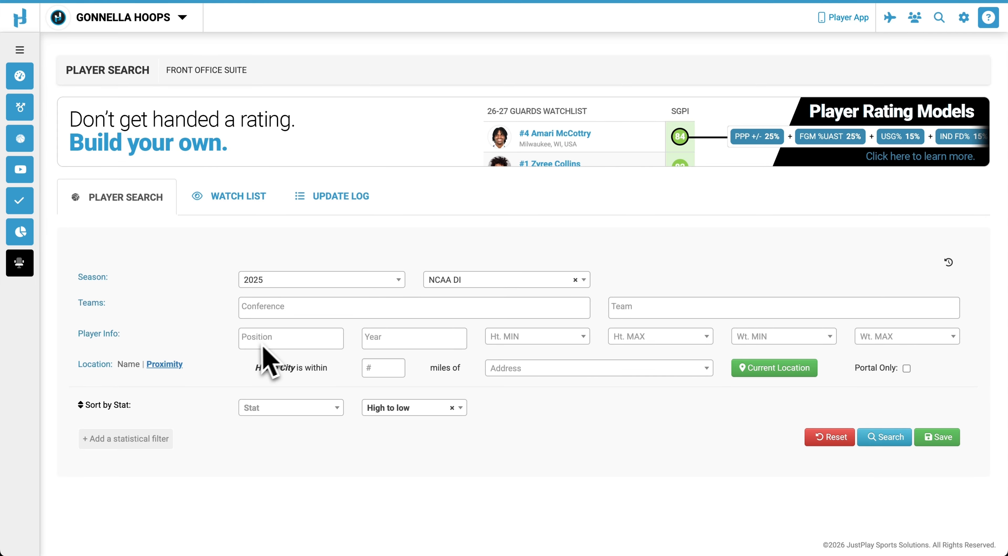
{"action": "left_click", "coordinate": [270, 341]}
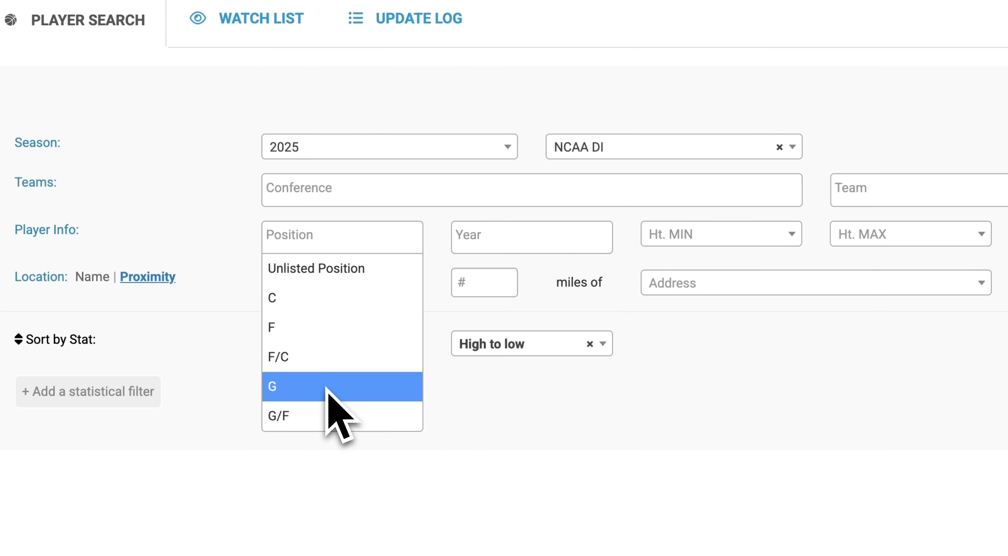
{"action": "left_click", "coordinate": [489, 236]}
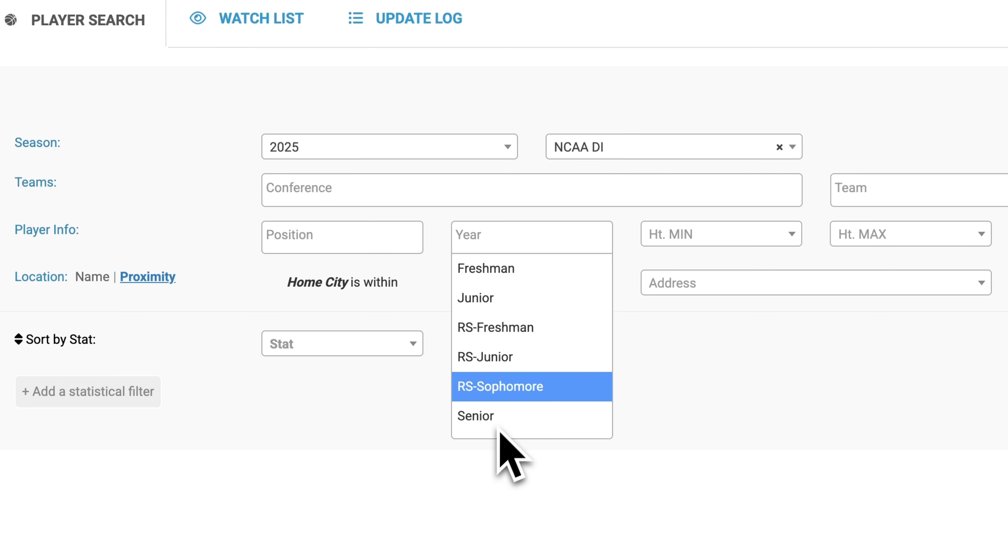
{"action": "scroll", "coordinate": [522, 321], "scroll_direction": "down", "scroll_amount": 1}
{"action": "scroll", "coordinate": [540, 352], "scroll_direction": "up", "scroll_amount": 1}
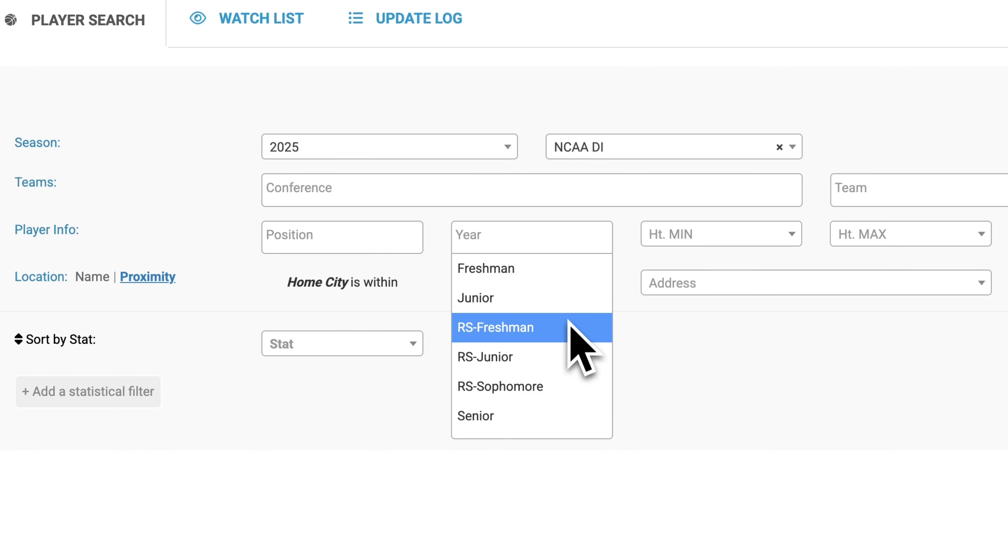
{"action": "scroll", "coordinate": [566, 329], "scroll_direction": "down", "scroll_amount": 1}
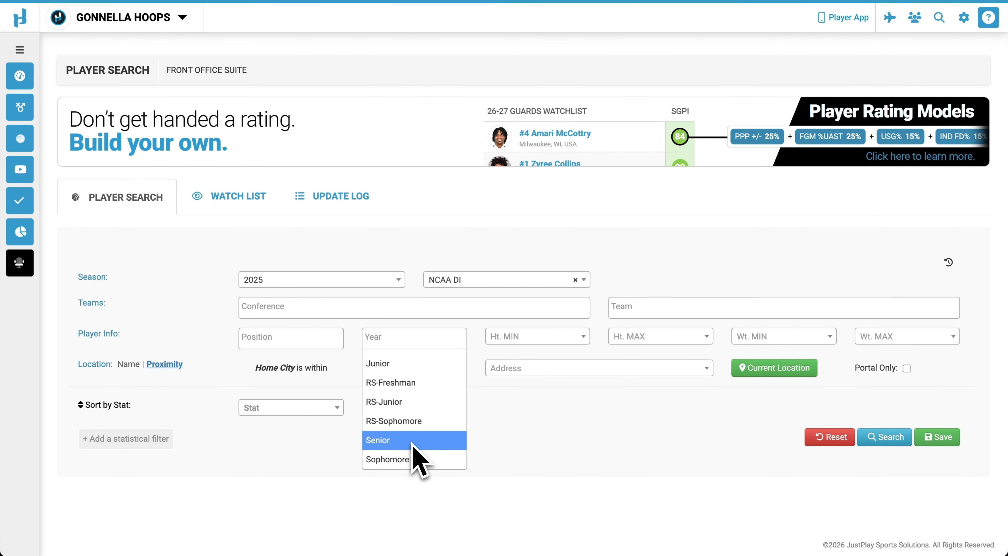
{"action": "left_click", "coordinate": [522, 420]}
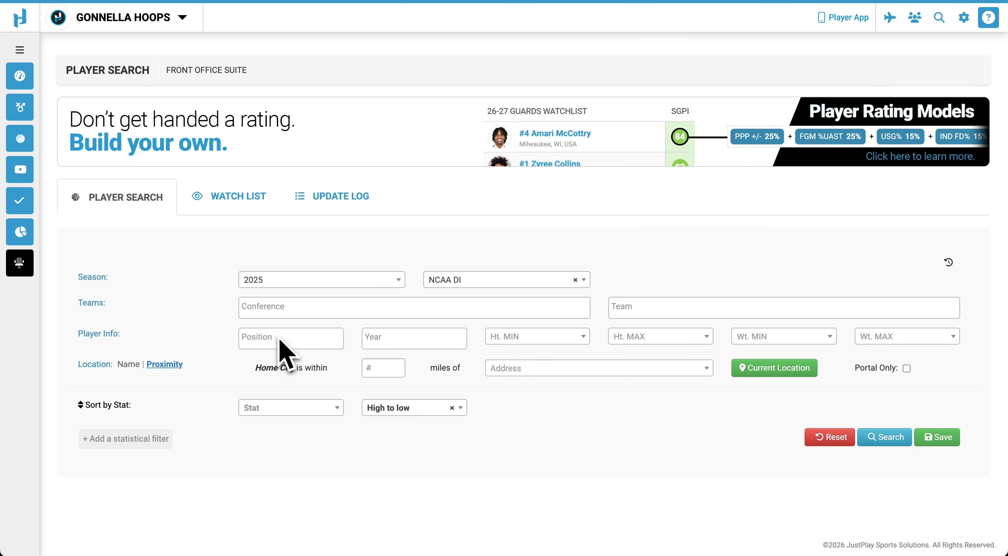
Filter the players to positions C and F/C with a minimum height of 6'7"
{"action": "left_click", "coordinate": [278, 346]}
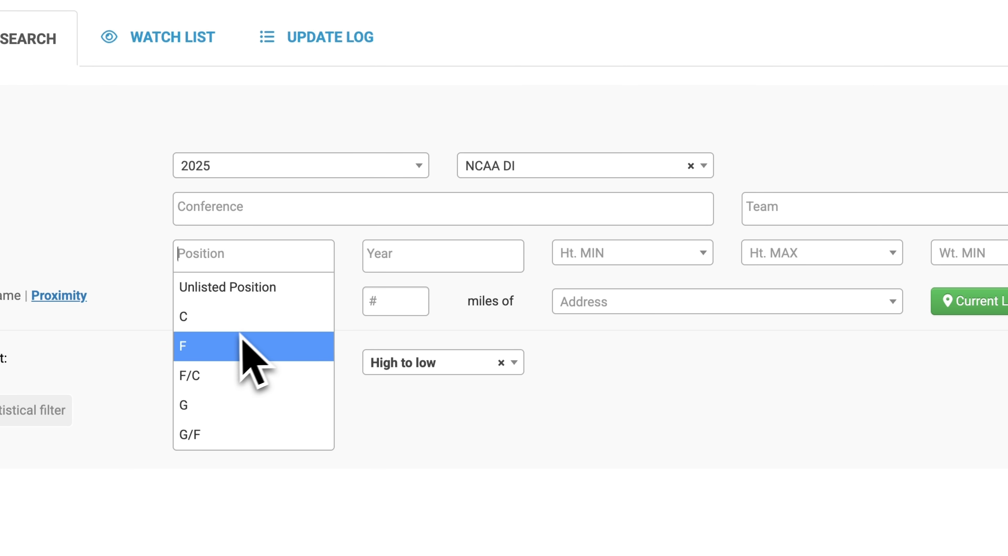
{"action": "left_click", "coordinate": [231, 325]}
{"action": "left_click", "coordinate": [276, 282]}
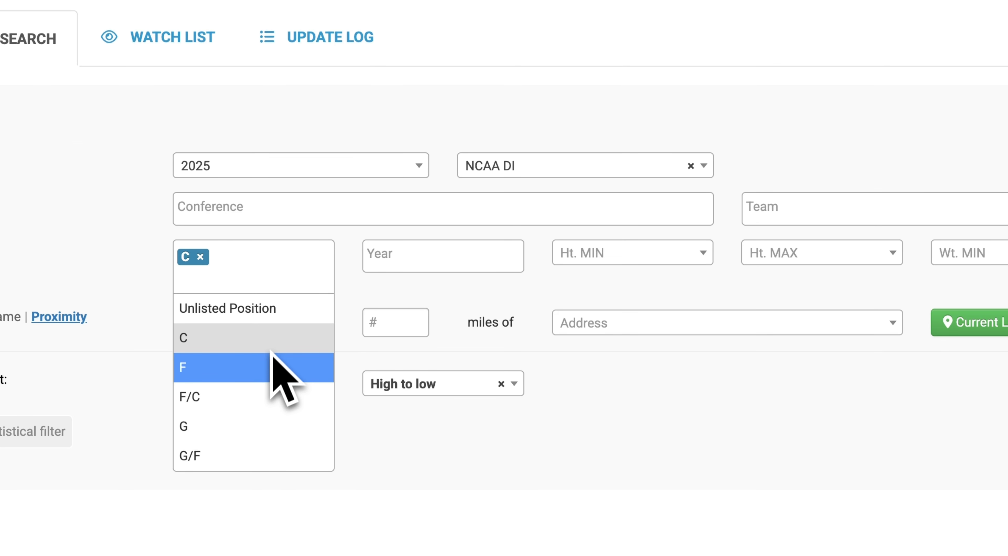
{"action": "left_click", "coordinate": [252, 392]}
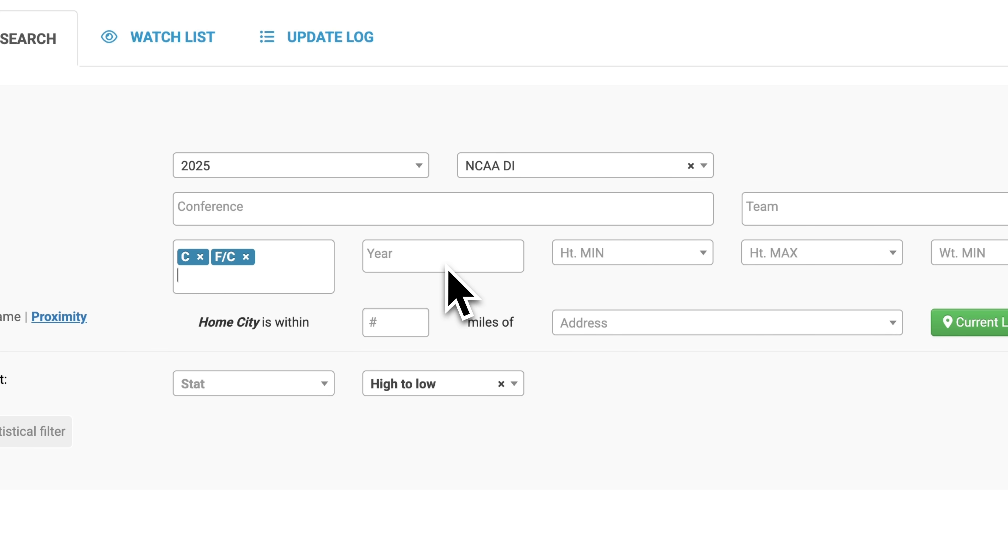
{"action": "left_click", "coordinate": [608, 257]}
{"action": "scroll", "coordinate": [649, 395], "scroll_direction": "down", "scroll_amount": 3}
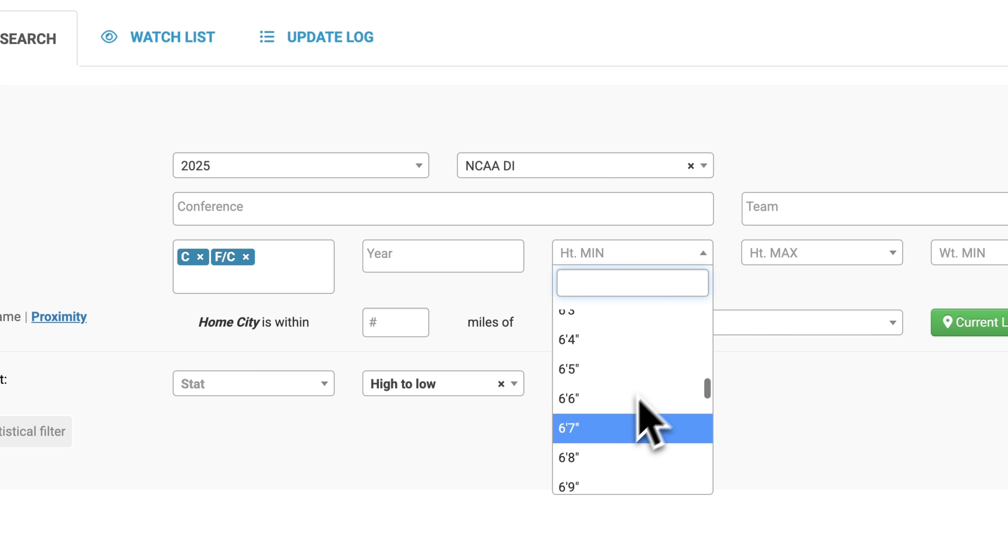
{"action": "left_click", "coordinate": [626, 426]}
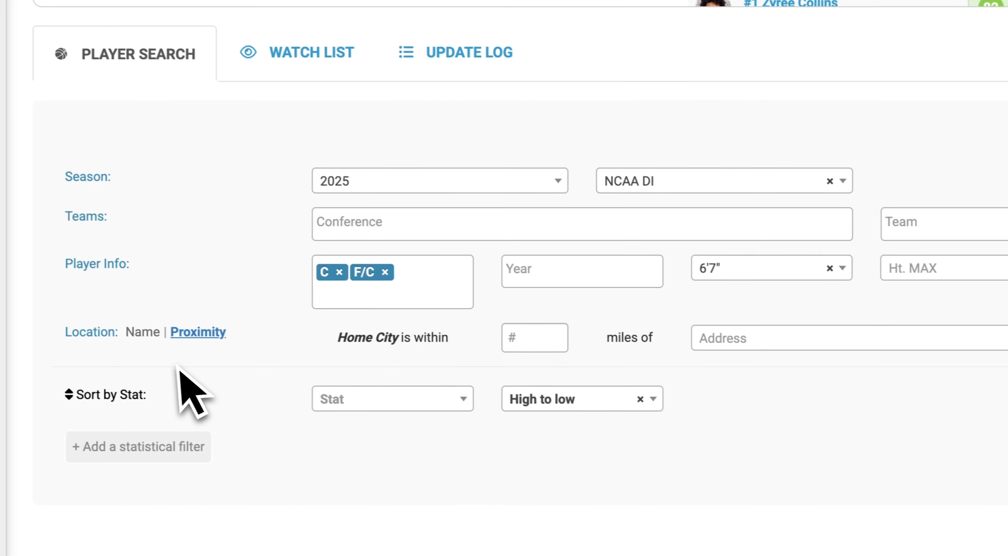
Sort the search by PTS (Game) and add a statistical filter for REB (Game) greater than 7
{"action": "left_click", "coordinate": [407, 408]}
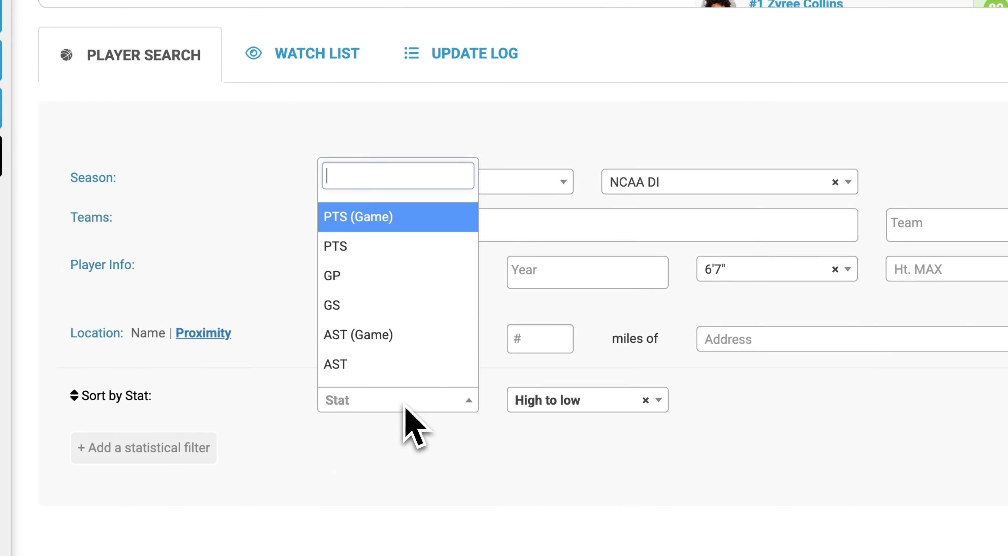
{"action": "left_click", "coordinate": [405, 221]}
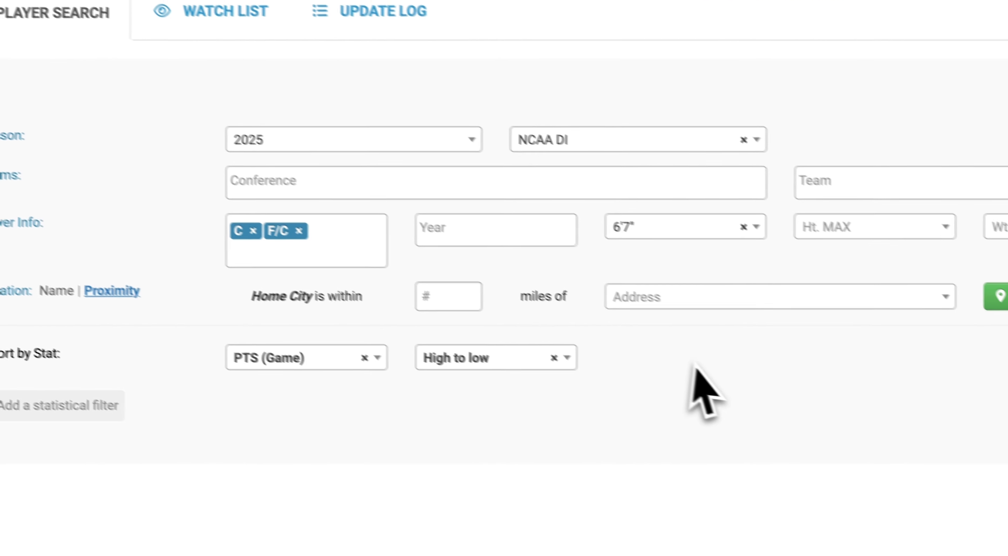
{"action": "left_click", "coordinate": [94, 405]}
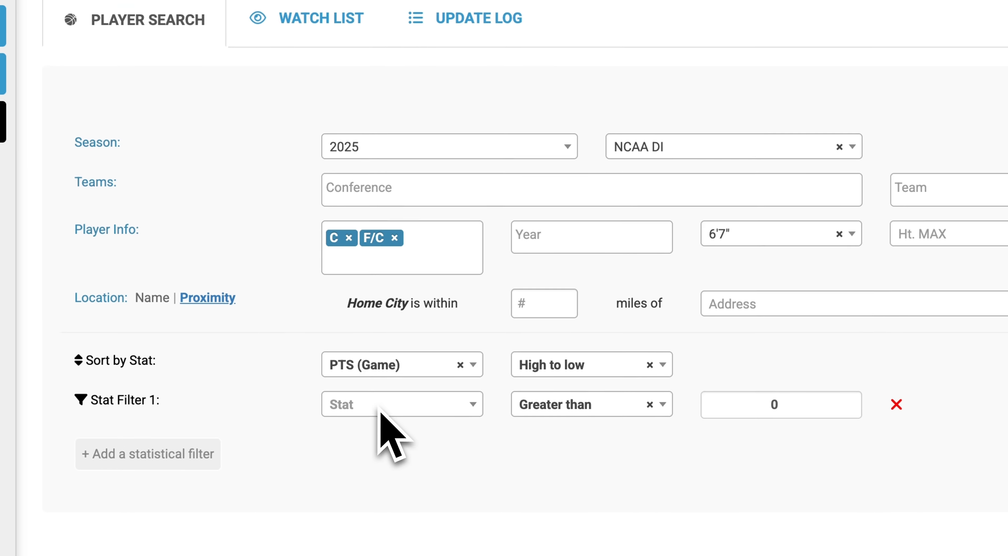
{"action": "left_click", "coordinate": [406, 411]}
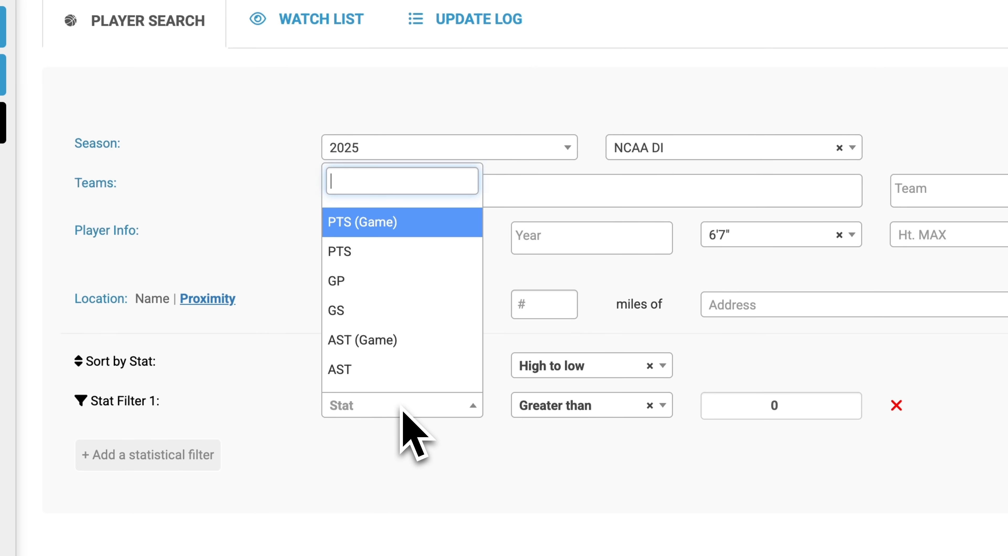
{"action": "type", "text": "reb"}
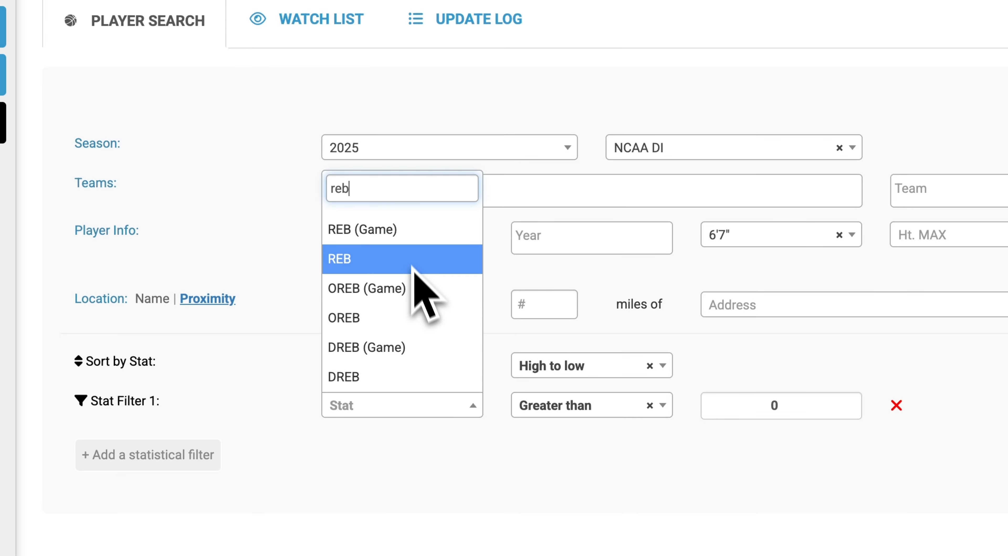
{"action": "left_click", "coordinate": [409, 229]}
{"action": "left_click", "coordinate": [801, 409]}
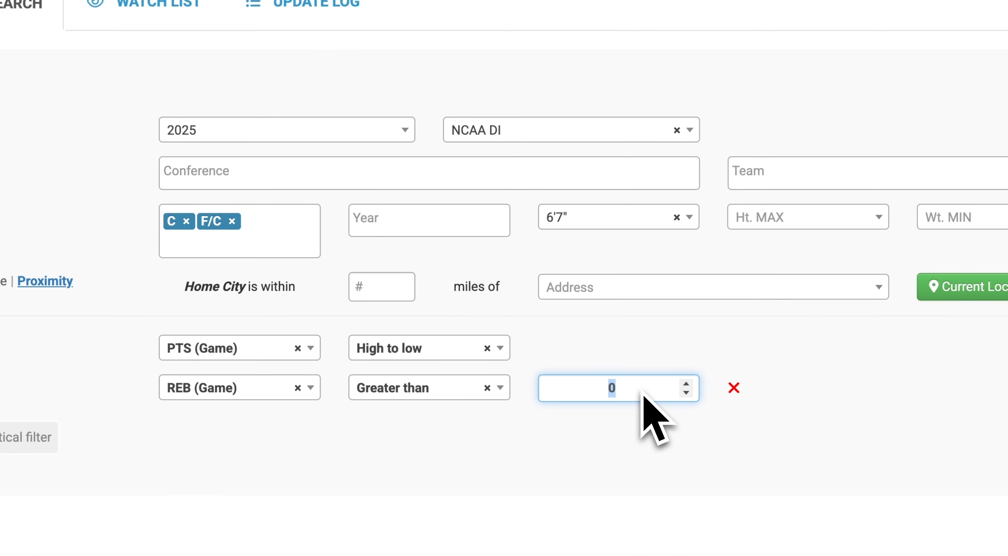
{"action": "left_click", "coordinate": [721, 342]}
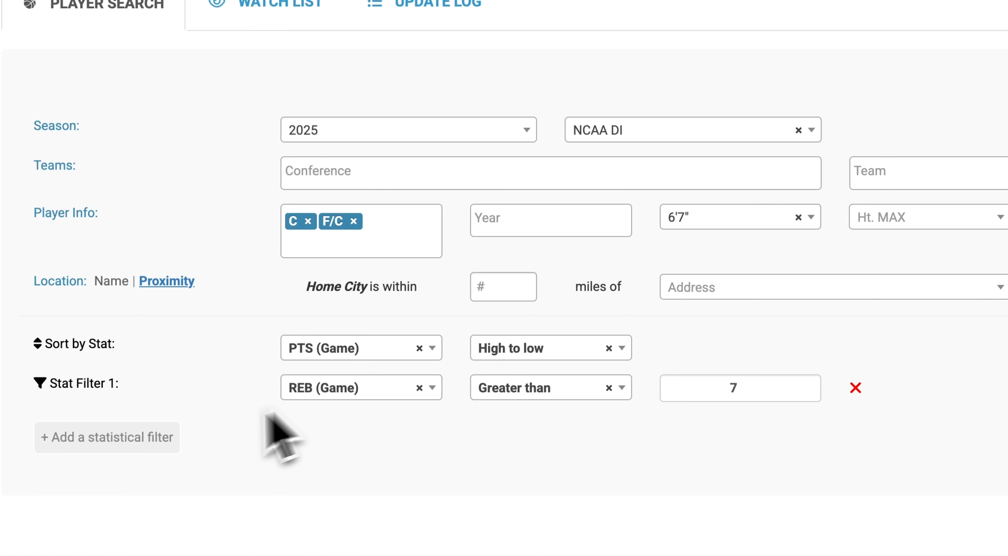
Add a second statistical filter for OREB (Game) greater than 2
{"action": "left_click", "coordinate": [113, 440]}
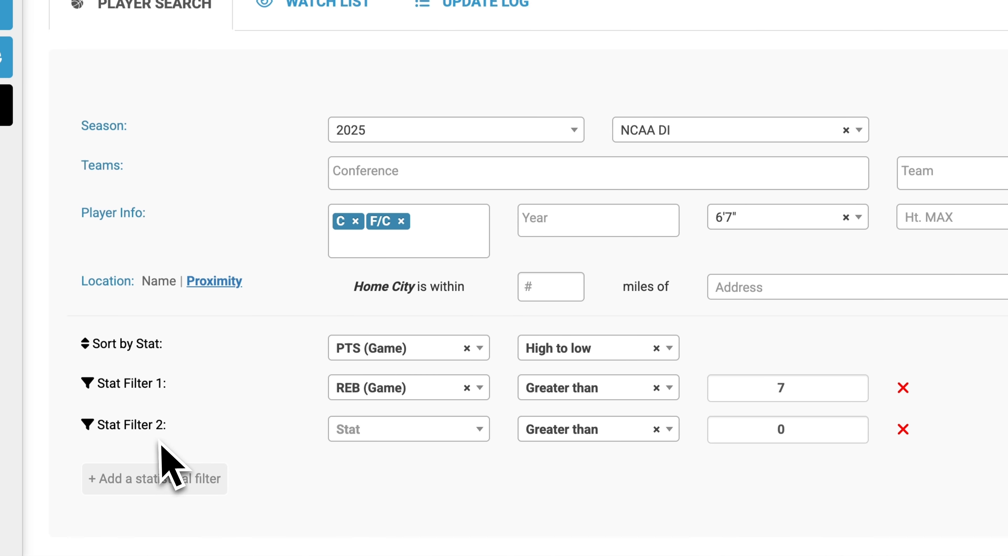
{"action": "left_click", "coordinate": [372, 431]}
{"action": "type", "text": "ore"}
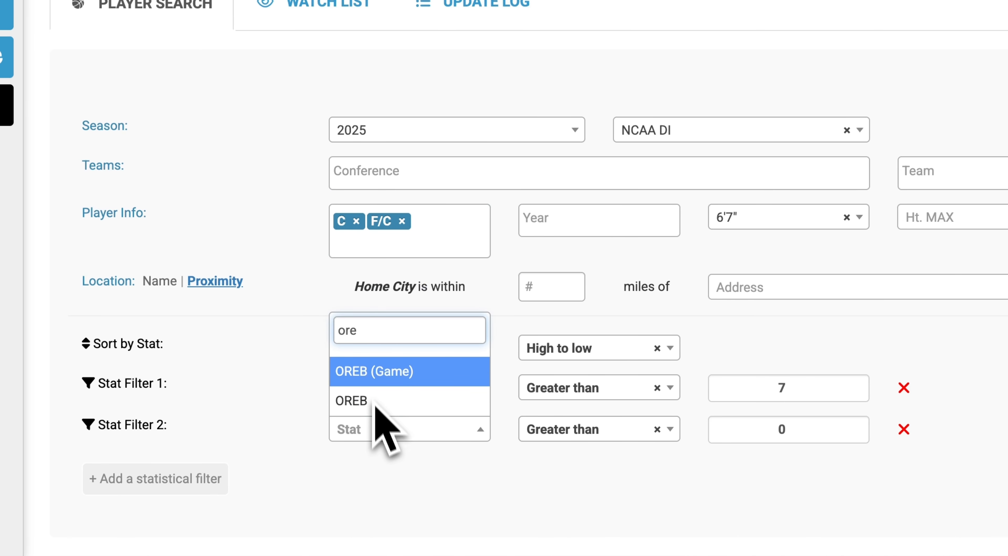
{"action": "left_click", "coordinate": [395, 375]}
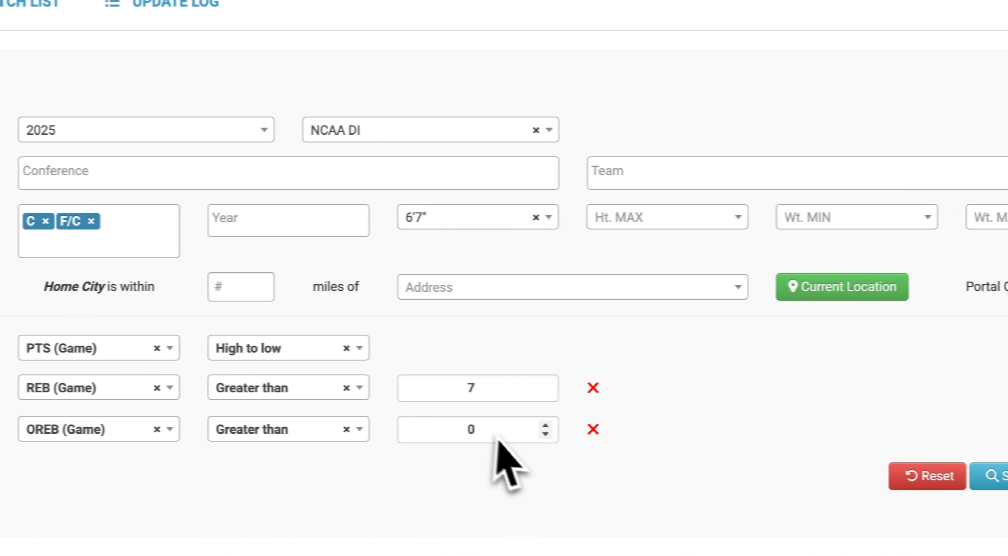
{"action": "left_click", "coordinate": [468, 430]}
{"action": "type", "text": "2"}
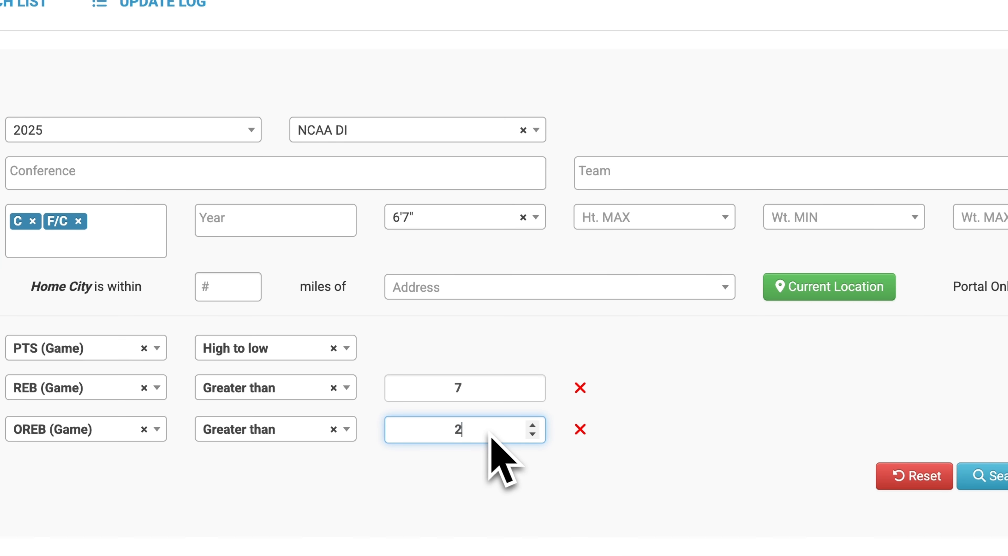
{"action": "left_click", "coordinate": [756, 363]}
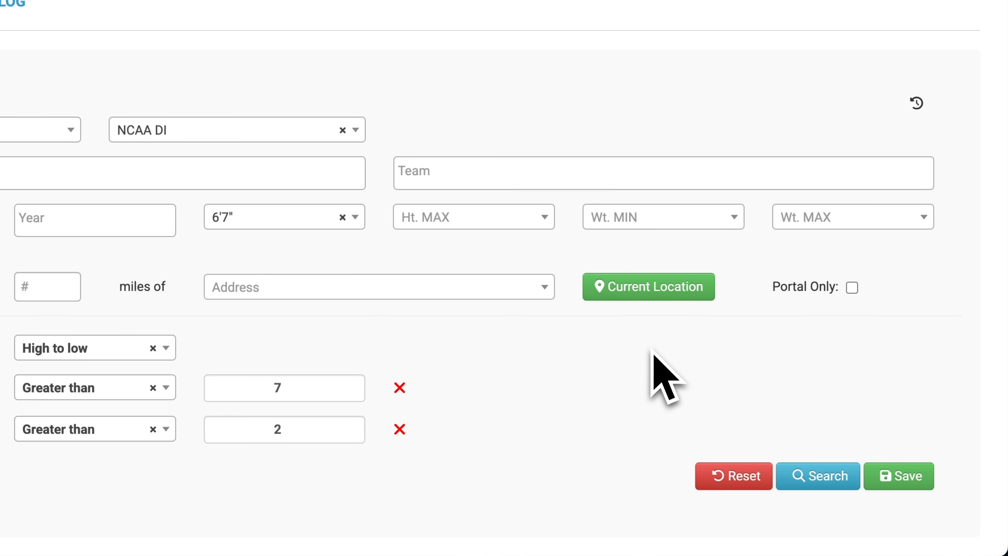
Try to save the current search with a blank name and description and without sharing it with the team
{"action": "left_click", "coordinate": [903, 480]}
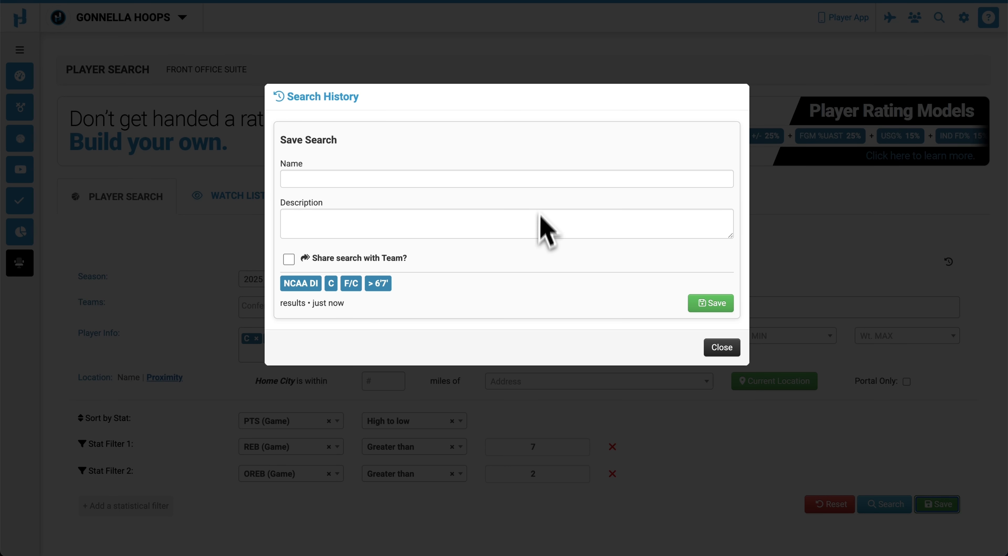
{"action": "left_click", "coordinate": [331, 181]}
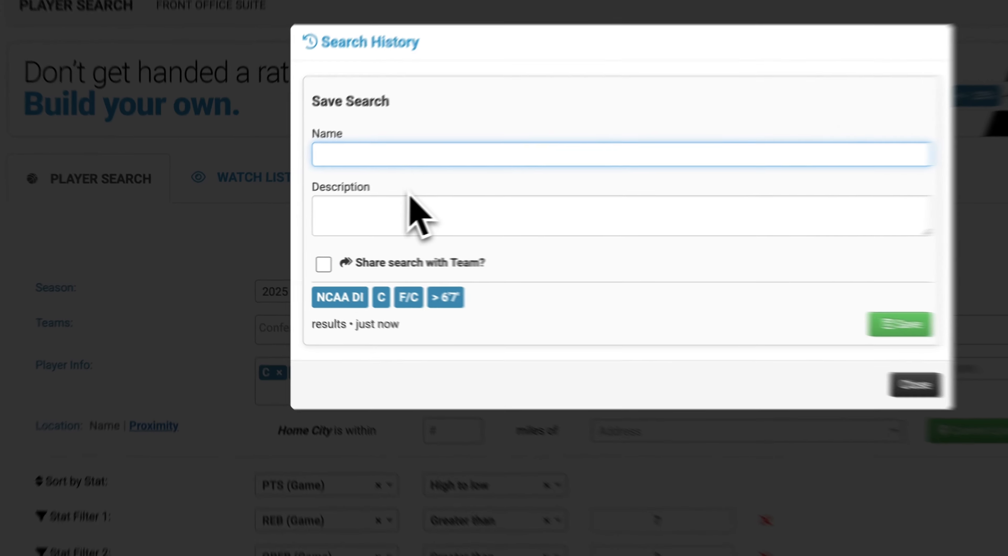
{"action": "left_click", "coordinate": [333, 221]}
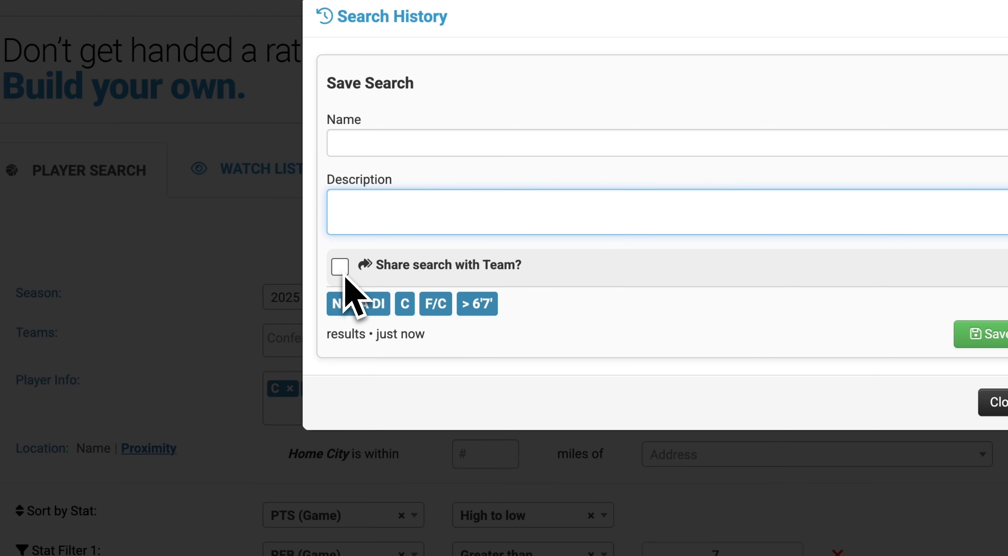
{"action": "left_click", "coordinate": [339, 267]}
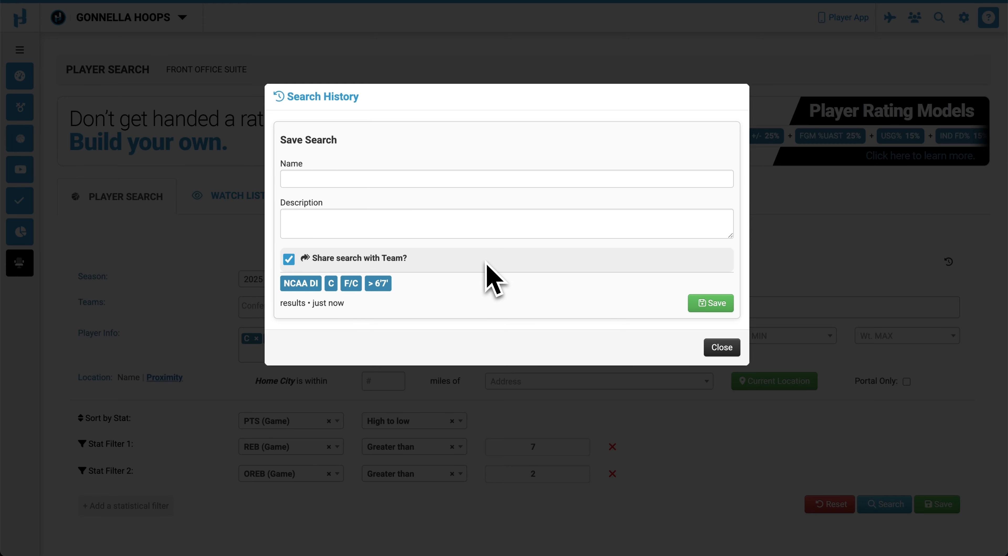
{"action": "left_click", "coordinate": [289, 261]}
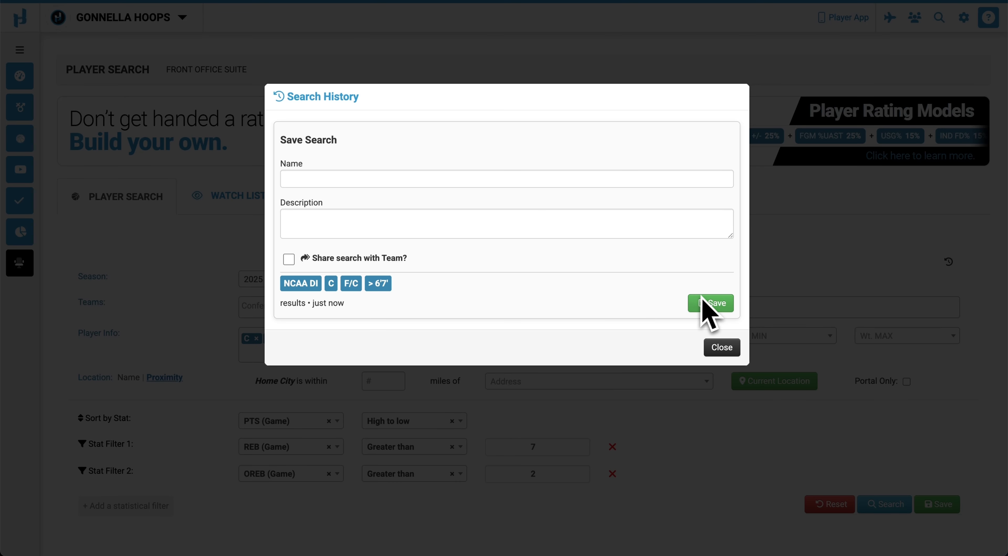
{"action": "left_click", "coordinate": [716, 309]}
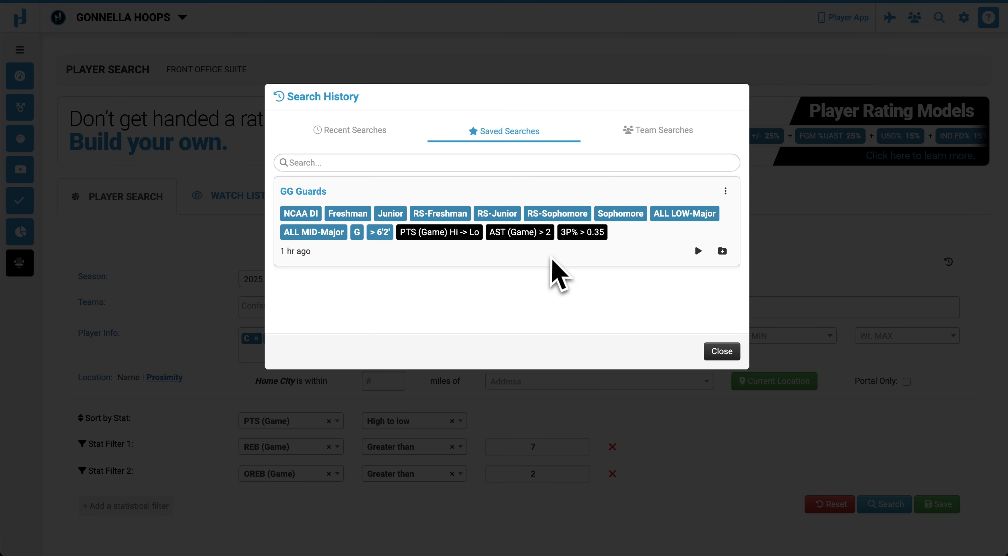
Look through the recent searches and the saved searches in the search history
{"action": "left_click", "coordinate": [344, 131]}
{"action": "scroll", "coordinate": [543, 265], "scroll_direction": "down", "scroll_amount": 2}
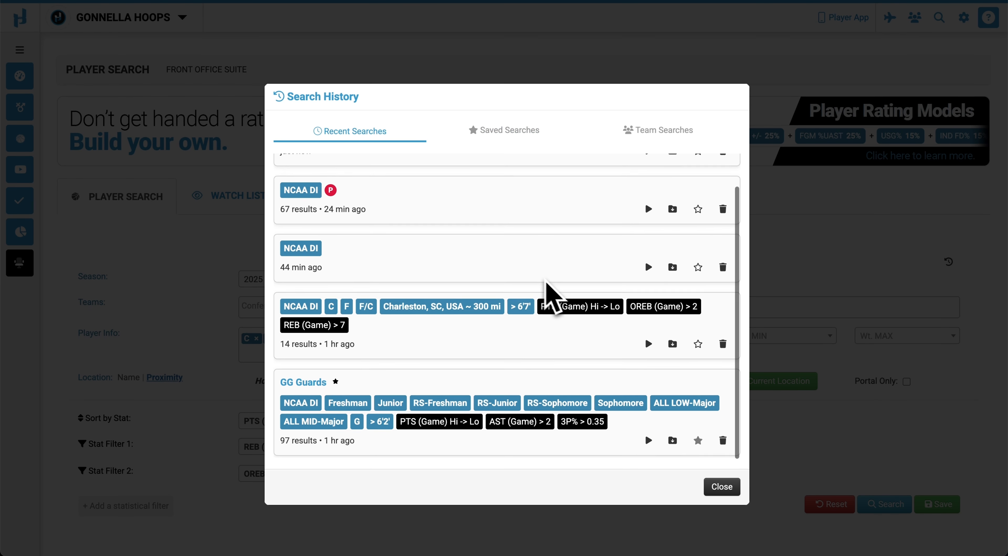
{"action": "scroll", "coordinate": [638, 348], "scroll_direction": "up", "scroll_amount": 2}
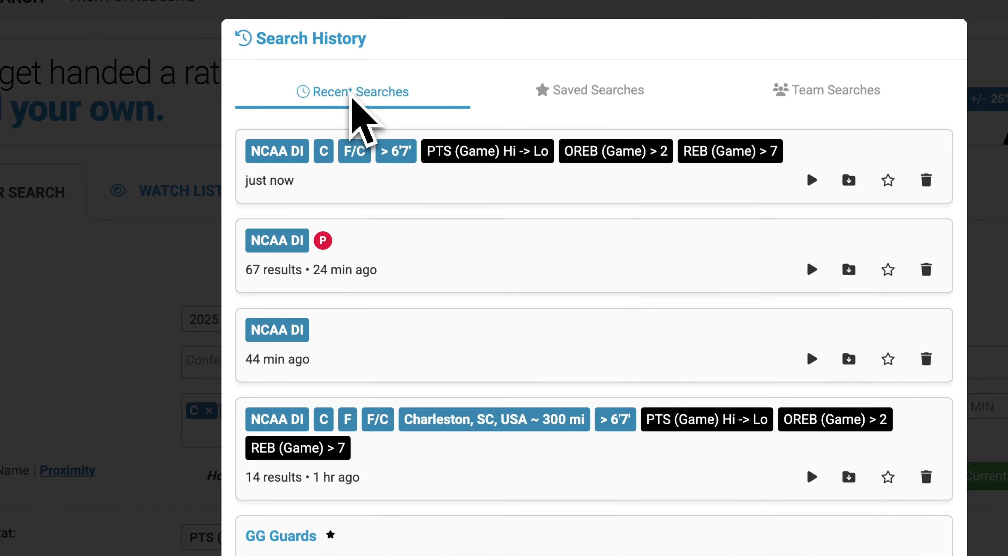
{"action": "scroll", "coordinate": [530, 224], "scroll_direction": "down", "scroll_amount": 3}
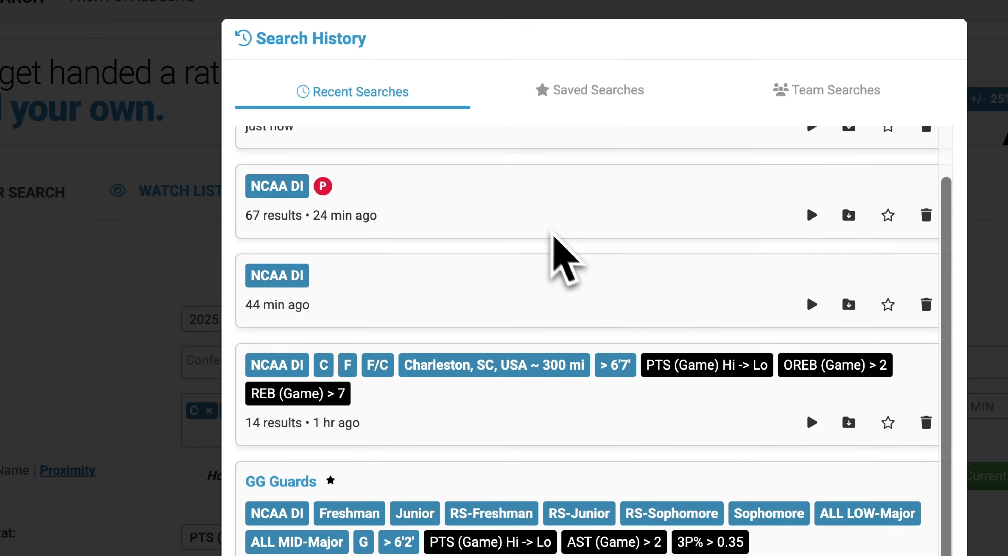
{"action": "scroll", "coordinate": [586, 457], "scroll_direction": "up", "scroll_amount": 3}
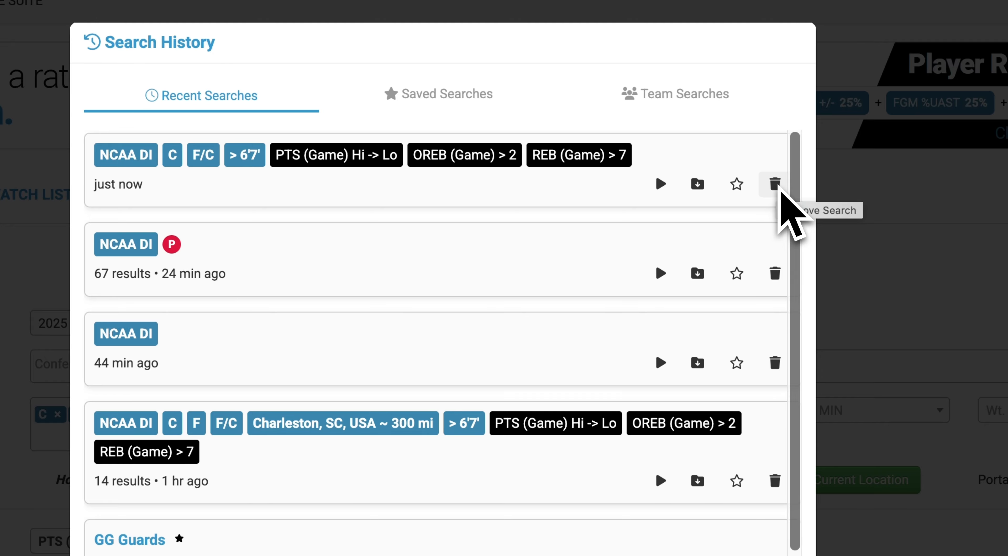
{"action": "left_click", "coordinate": [398, 102]}
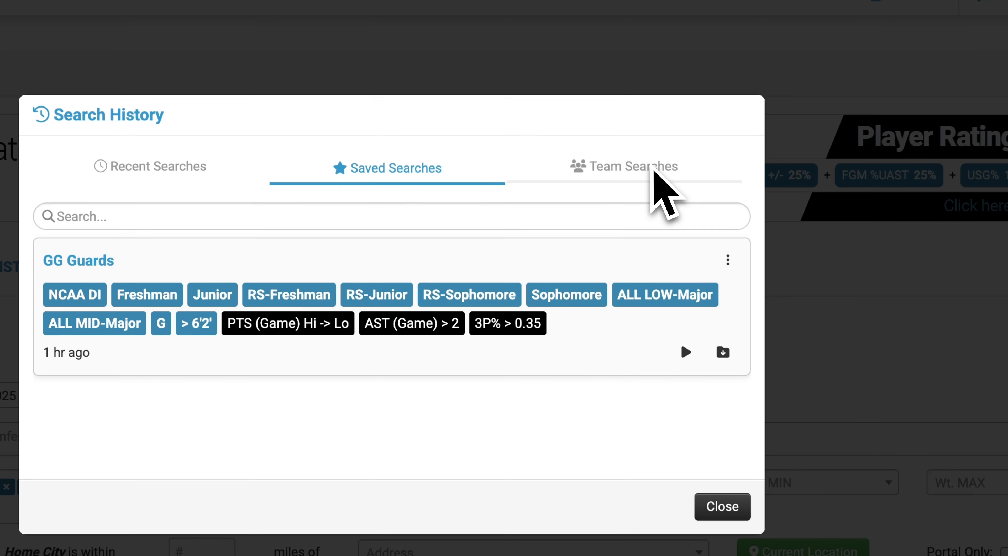
Look through the team searches and saved searches in the search history, and close it
{"action": "left_click", "coordinate": [652, 168]}
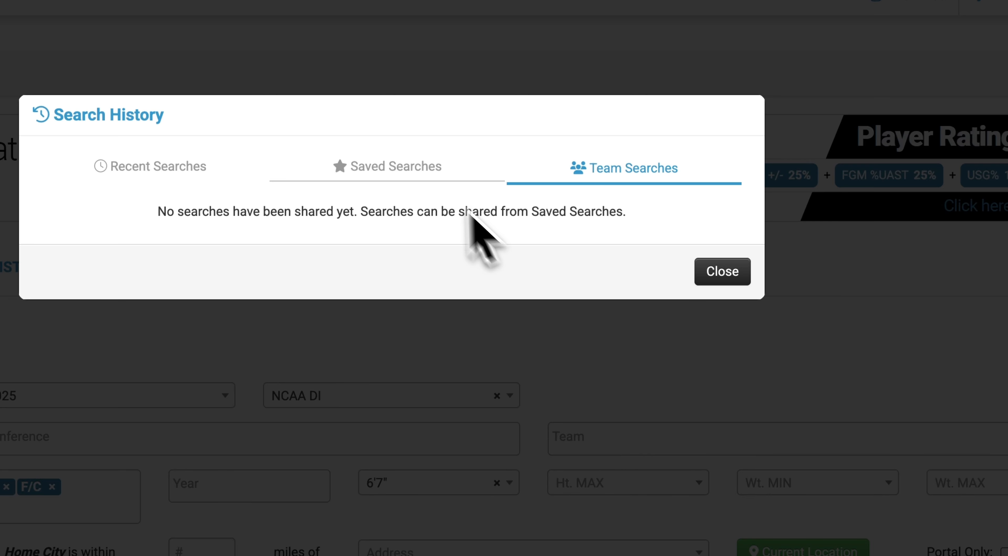
{"action": "left_click", "coordinate": [388, 156]}
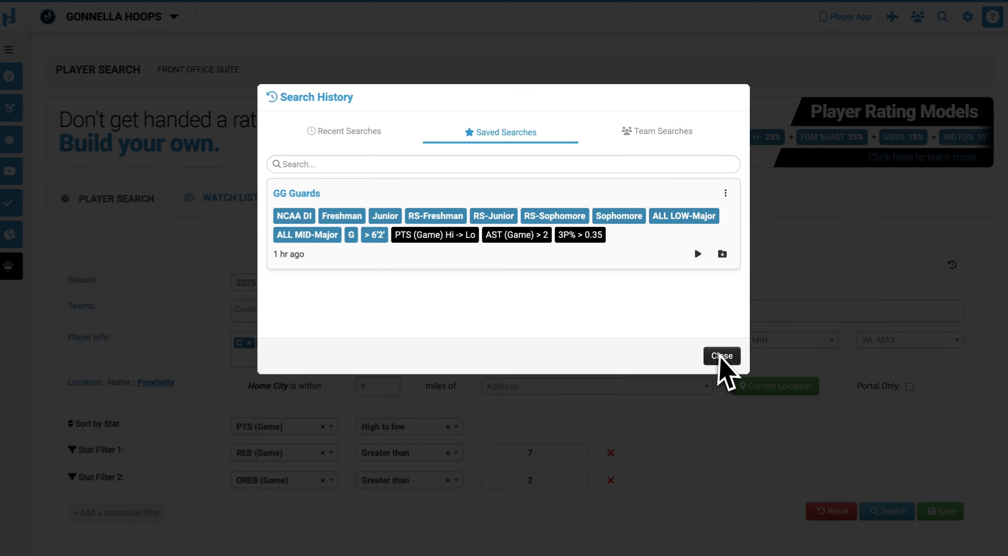
{"action": "left_click", "coordinate": [723, 507]}
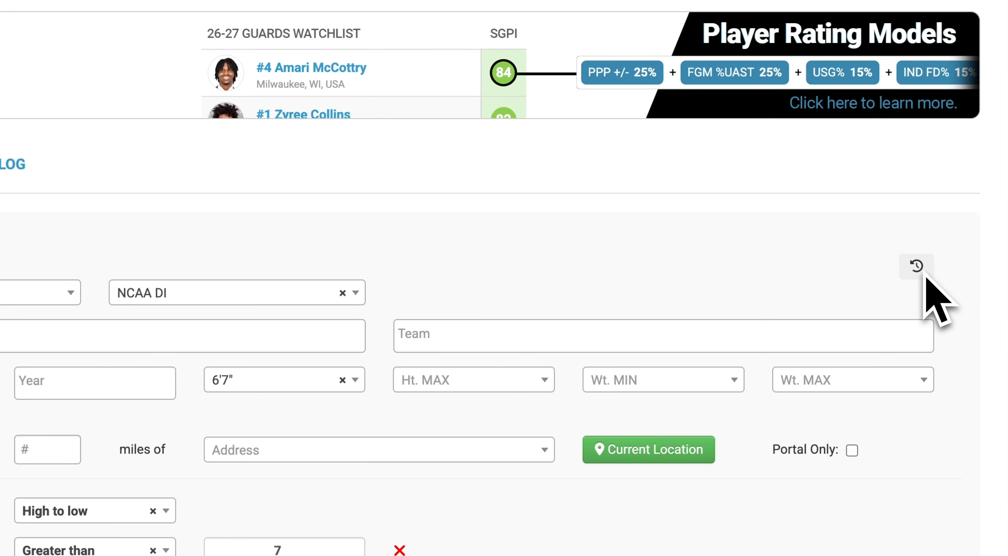
{"action": "left_click", "coordinate": [924, 274]}
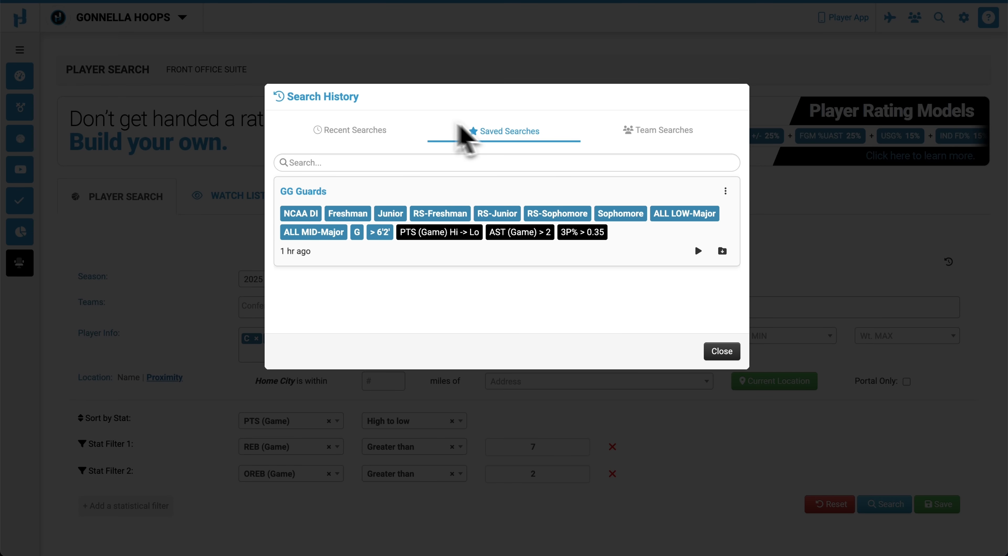
{"action": "left_click", "coordinate": [718, 352]}
Run the player search with the current criteria and open the profile of the #51 Winthrop center
{"action": "scroll", "coordinate": [837, 430], "scroll_direction": "down", "scroll_amount": 1}
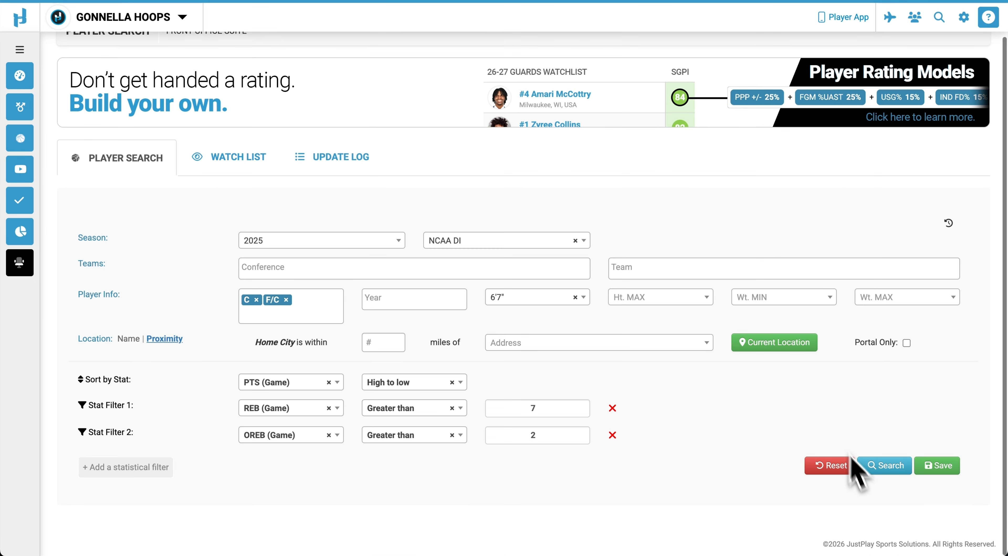
{"action": "left_click", "coordinate": [890, 470]}
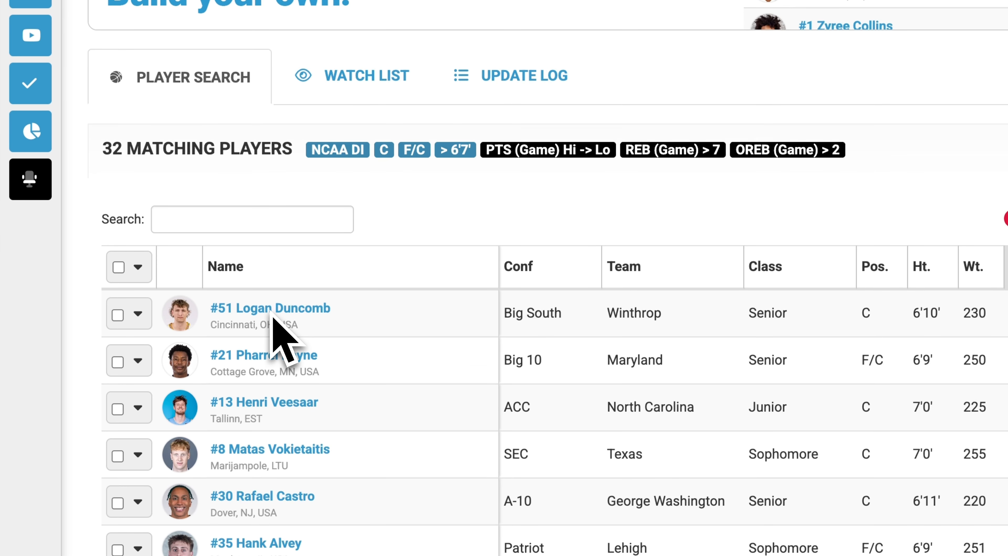
{"action": "left_click", "coordinate": [274, 311]}
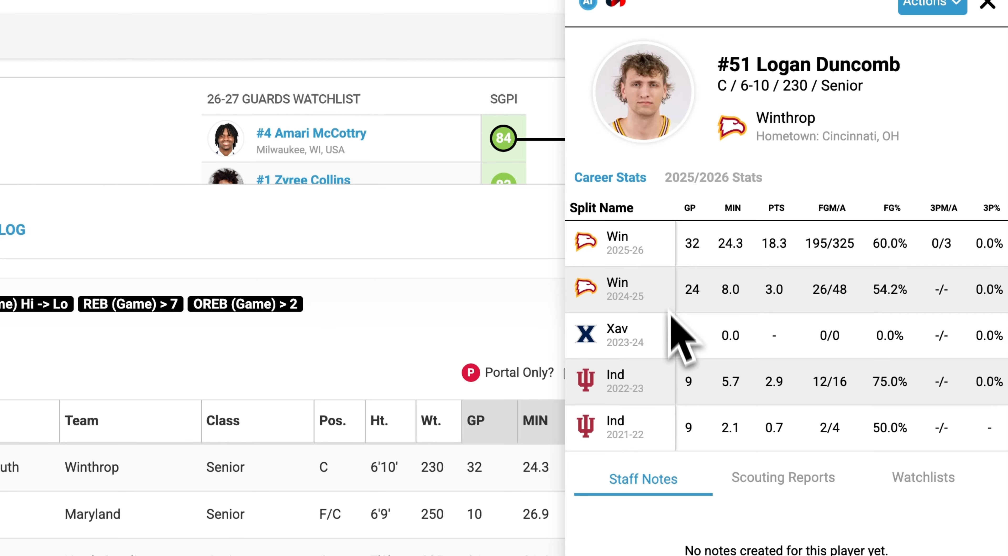
Examine the player's career stats across all columns, plus the 2025/2026 season splits
{"action": "scroll", "coordinate": [893, 259], "scroll_direction": "right", "scroll_amount": 3}
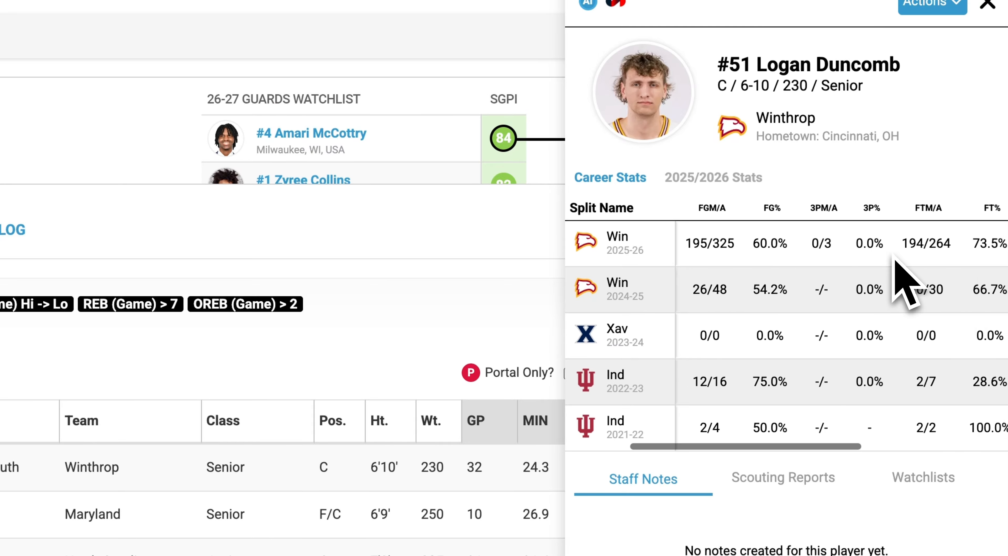
{"action": "scroll", "coordinate": [893, 259], "scroll_direction": "right", "scroll_amount": 5}
{"action": "scroll", "coordinate": [892, 259], "scroll_direction": "left", "scroll_amount": 2}
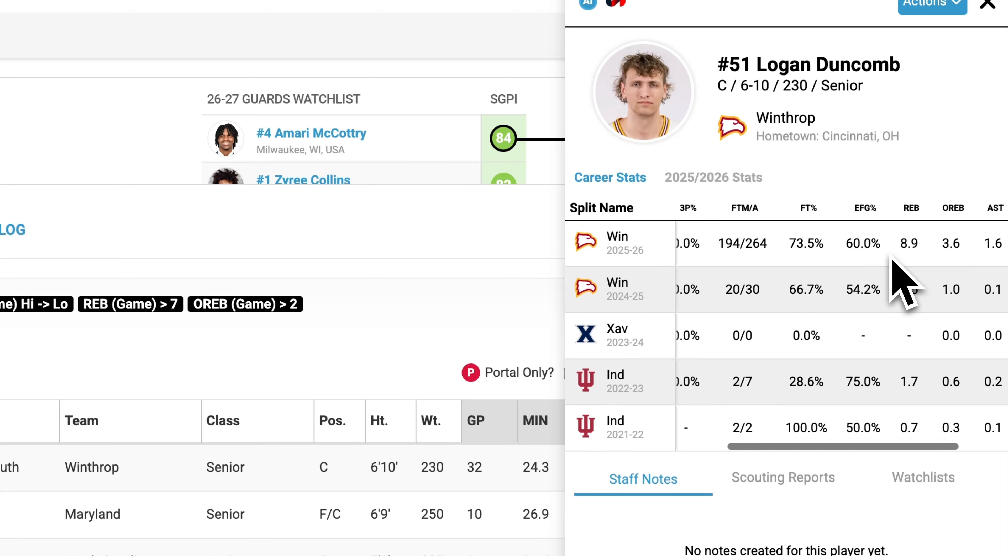
{"action": "scroll", "coordinate": [893, 259], "scroll_direction": "left", "scroll_amount": 4}
{"action": "left_click", "coordinate": [736, 194]}
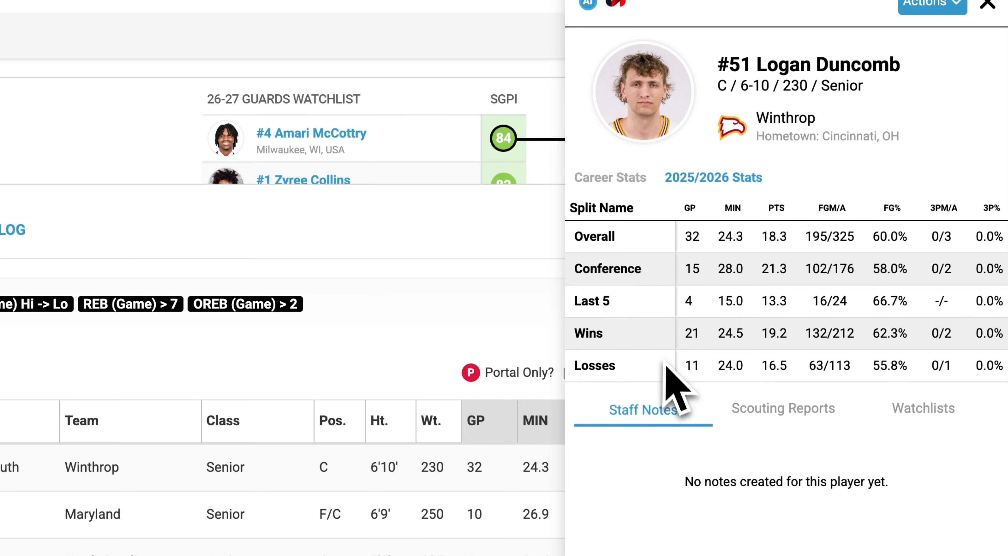
{"action": "left_click", "coordinate": [643, 179]}
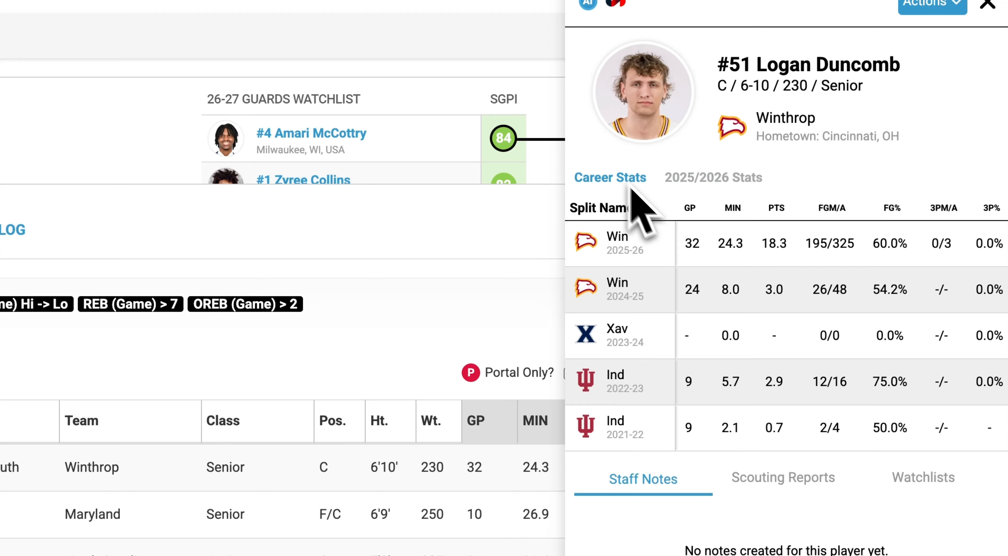
Mark the #51 Winthrop center as unqualified and check the marker beside the name in the results
{"action": "scroll", "coordinate": [915, 117], "scroll_direction": "up", "scroll_amount": 2}
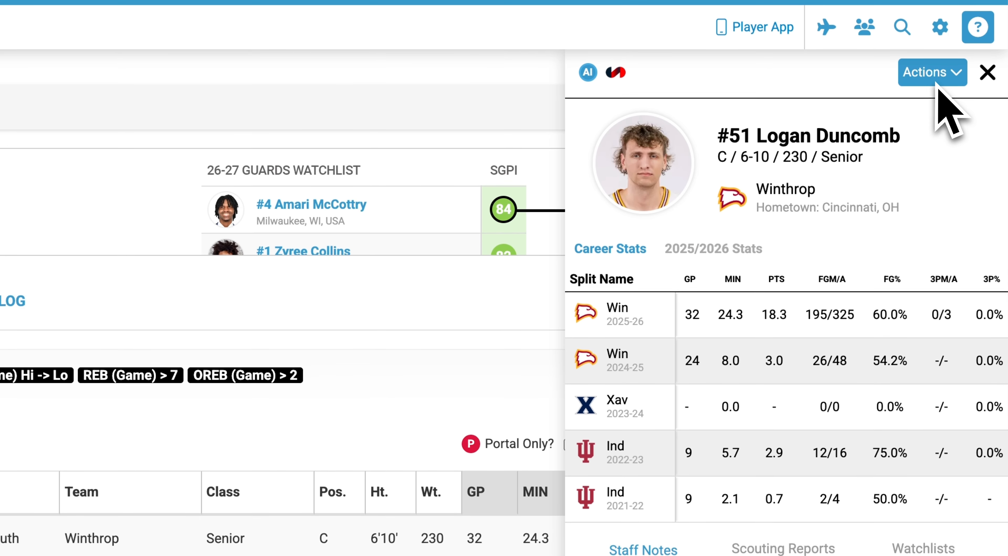
{"action": "left_click", "coordinate": [953, 69]}
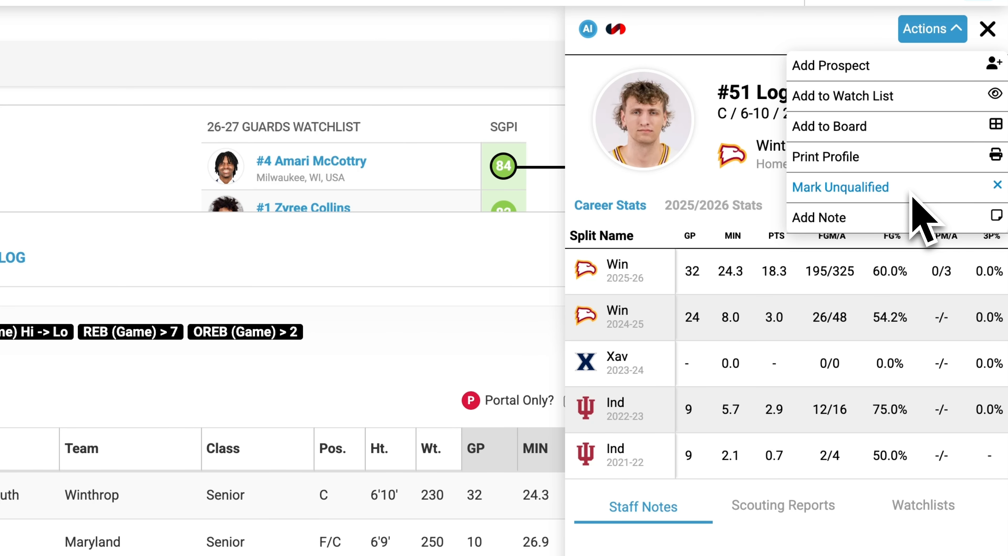
{"action": "left_click", "coordinate": [886, 190]}
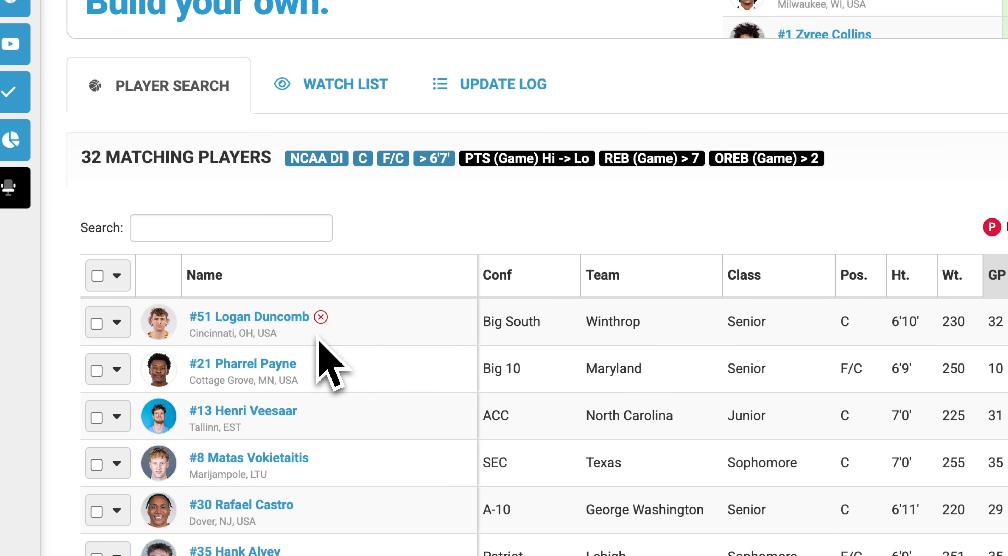
{"action": "mouse_move", "coordinate": [321, 331]}
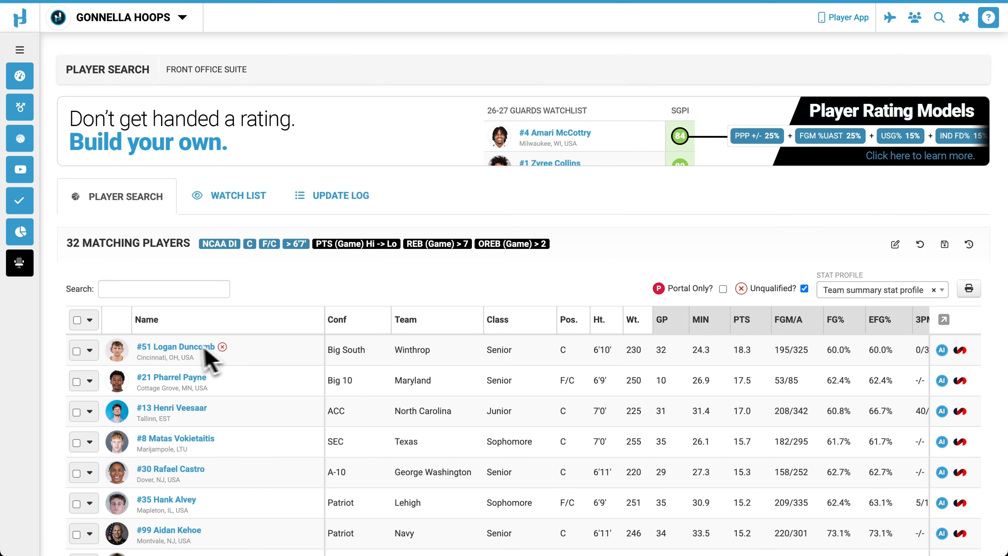
Add a staff note of type Note to the #51 Winthrop center: "Saw him play twice this season, not going to fit for us"
{"action": "left_click", "coordinate": [203, 348]}
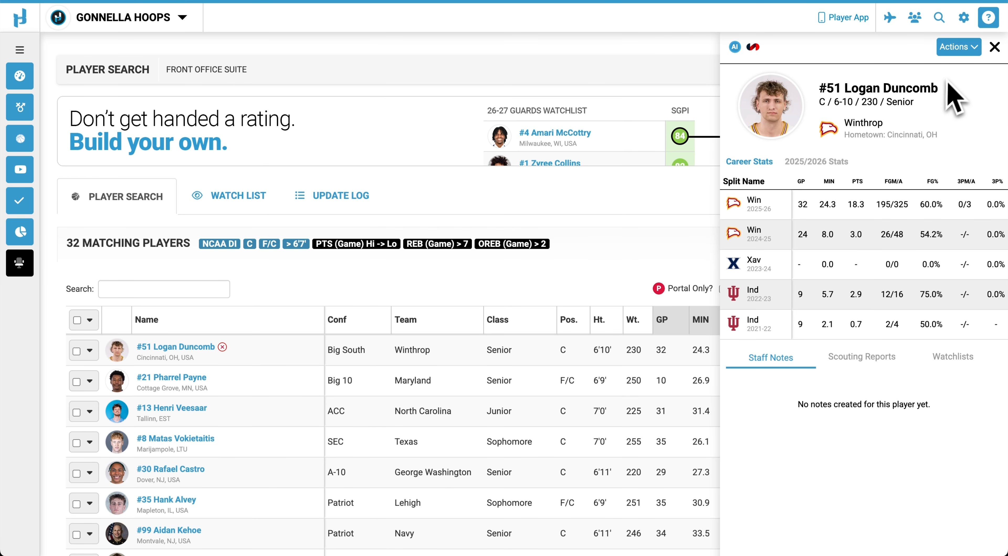
{"action": "left_click", "coordinate": [958, 47]}
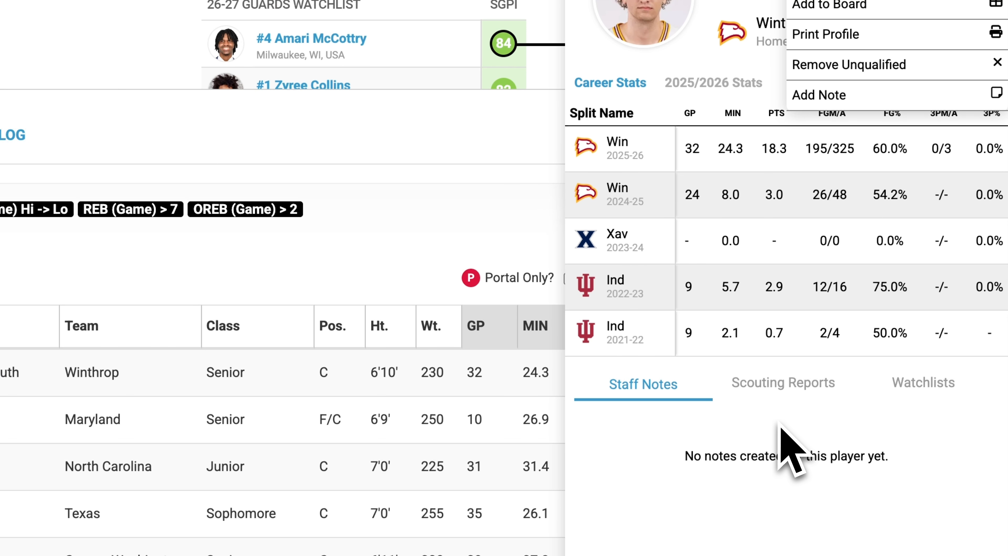
{"action": "left_click", "coordinate": [841, 96]}
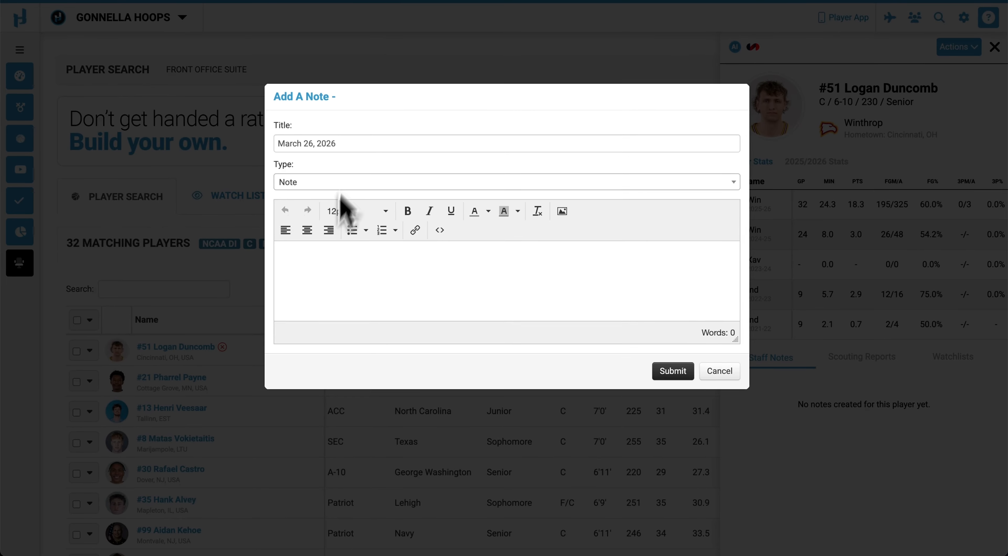
{"action": "left_click", "coordinate": [321, 184]}
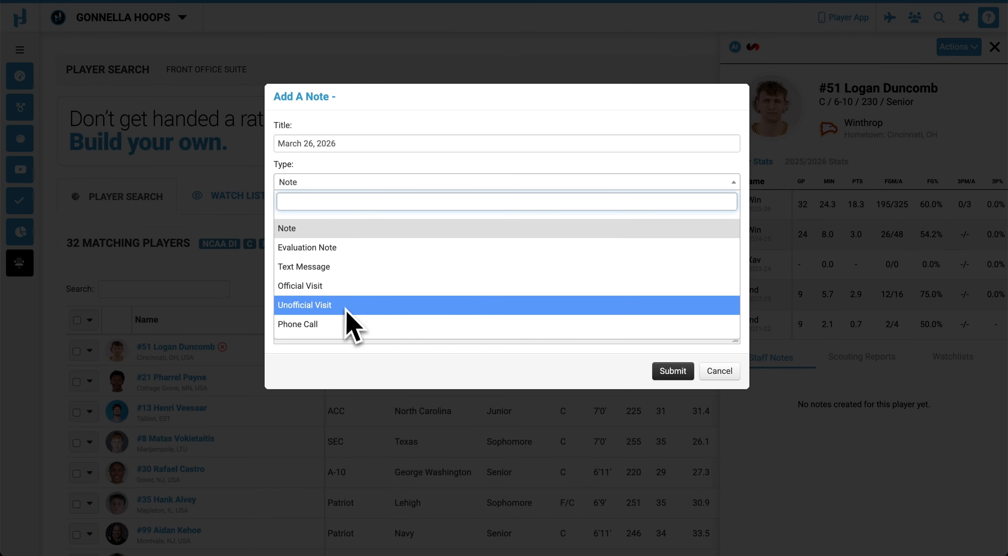
{"action": "scroll", "coordinate": [354, 264], "scroll_direction": "down", "scroll_amount": 3}
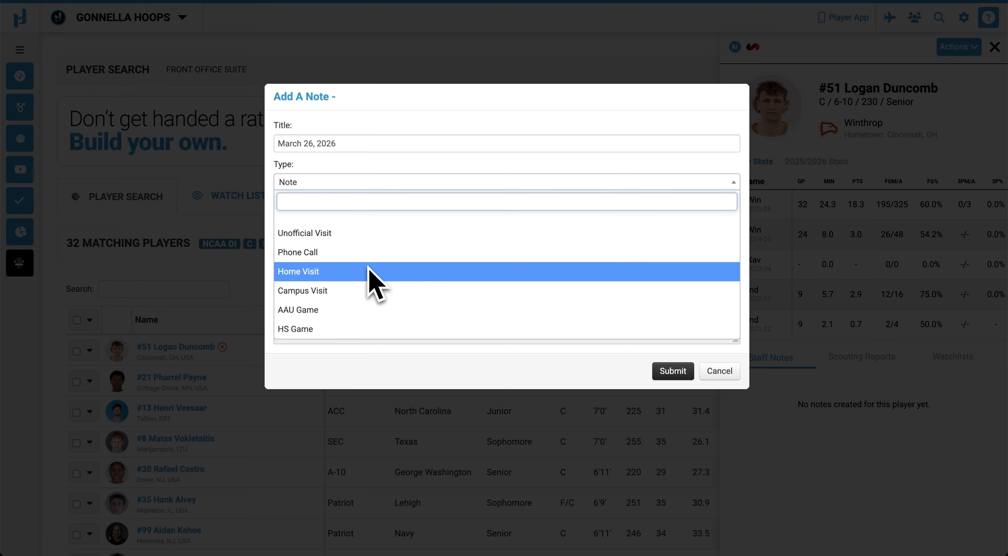
{"action": "scroll", "coordinate": [372, 278], "scroll_direction": "up", "scroll_amount": 3}
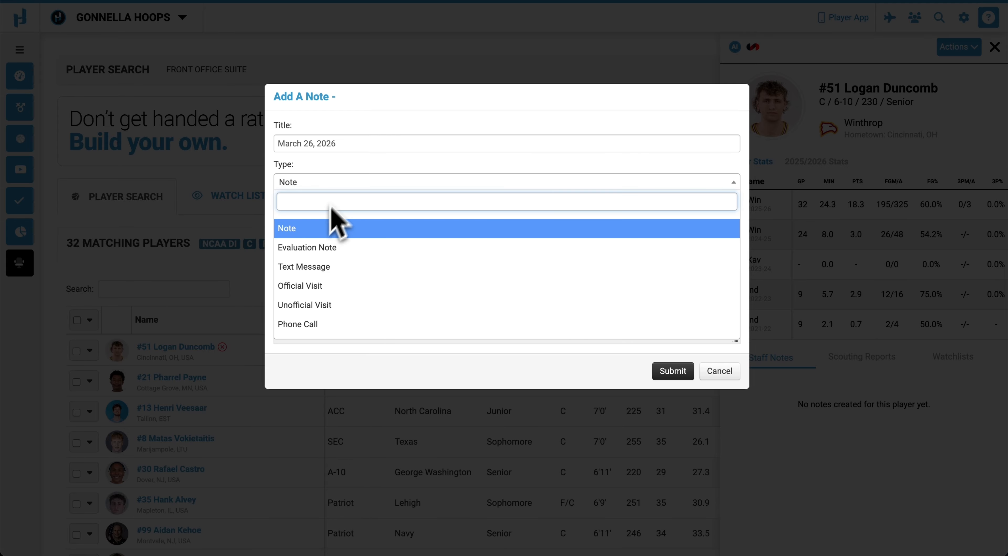
{"action": "left_click", "coordinate": [339, 178]}
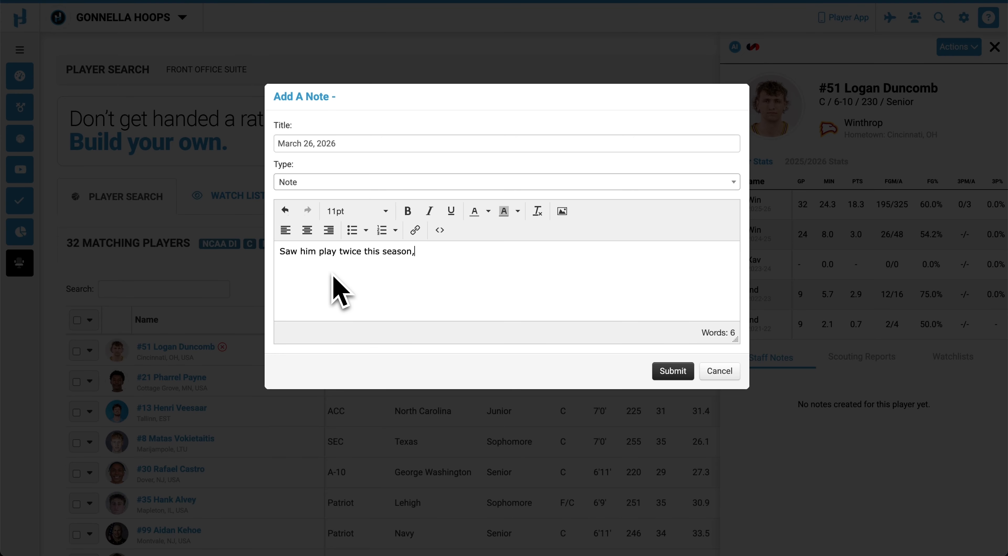
{"action": "type", "text": "not going to fit for us"}
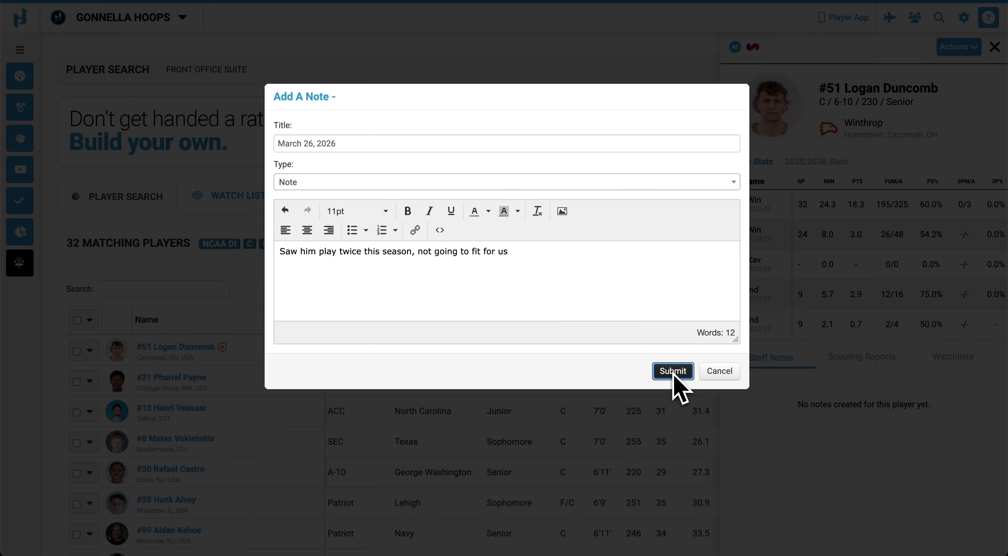
{"action": "left_click", "coordinate": [673, 374]}
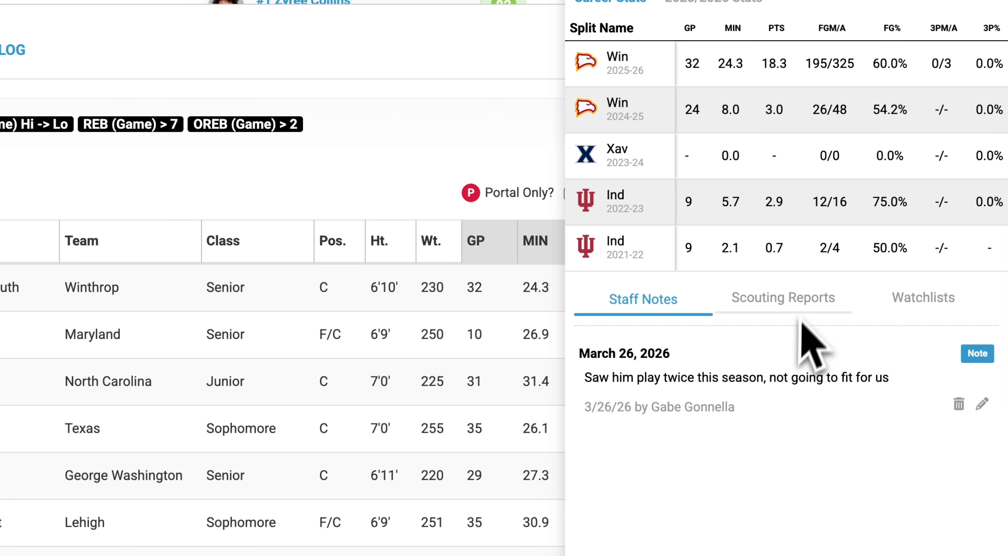
Check the player's scouting reports and watchlists, add the player to the Guards Bucket 1 watchlist, and close the profile
{"action": "left_click", "coordinate": [800, 302]}
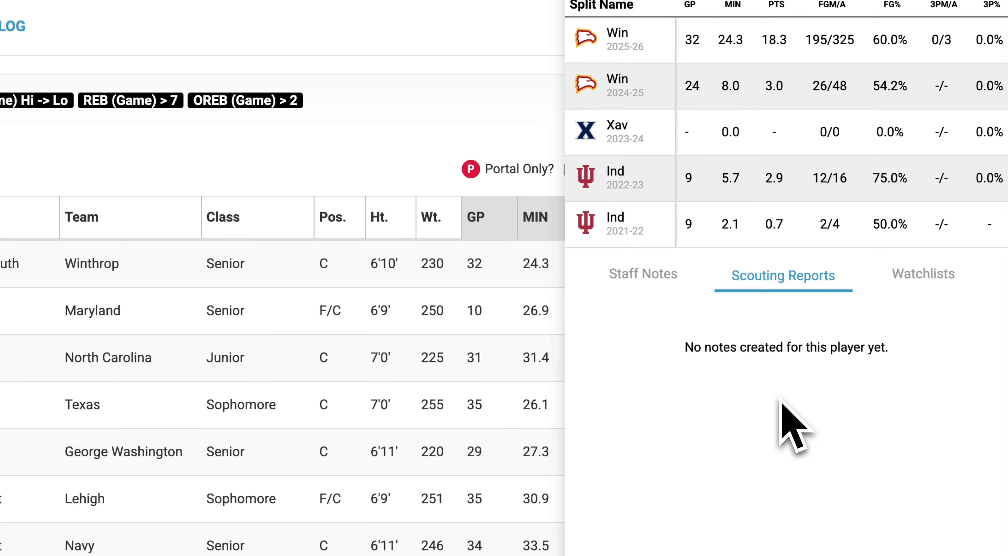
{"action": "left_click", "coordinate": [941, 288]}
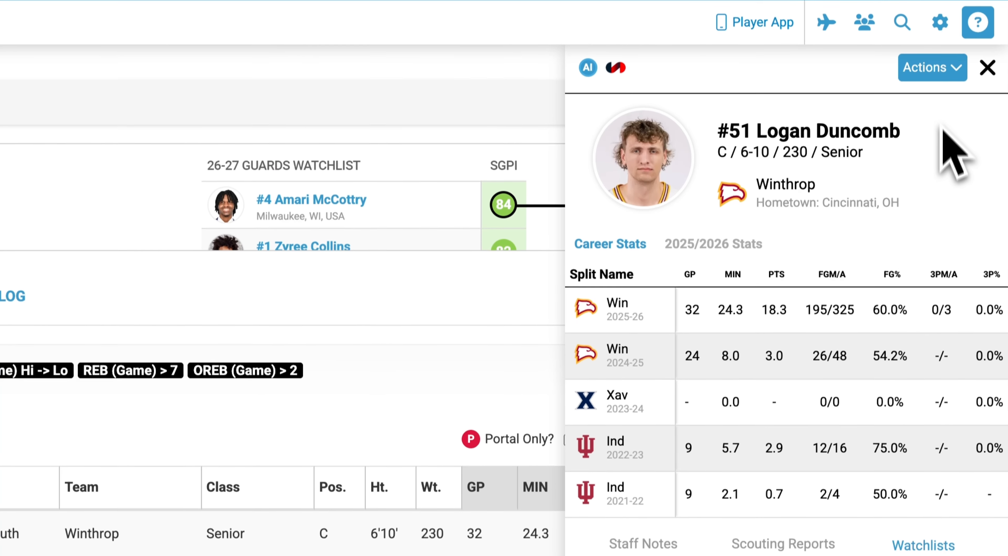
{"action": "left_click", "coordinate": [955, 71]}
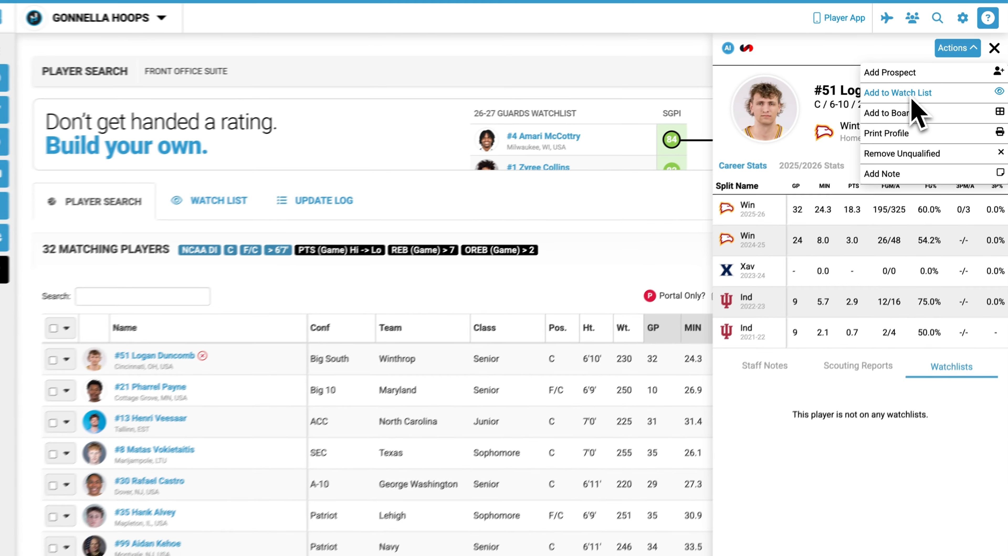
{"action": "left_click", "coordinate": [802, 142]}
{"action": "left_click", "coordinate": [397, 143]}
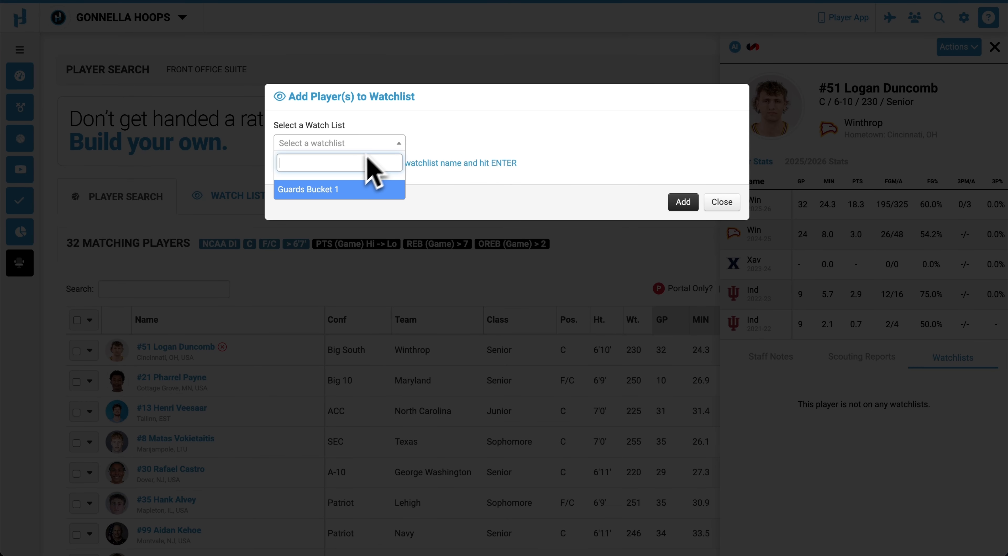
{"action": "left_click", "coordinate": [329, 190]}
{"action": "left_click", "coordinate": [680, 205]}
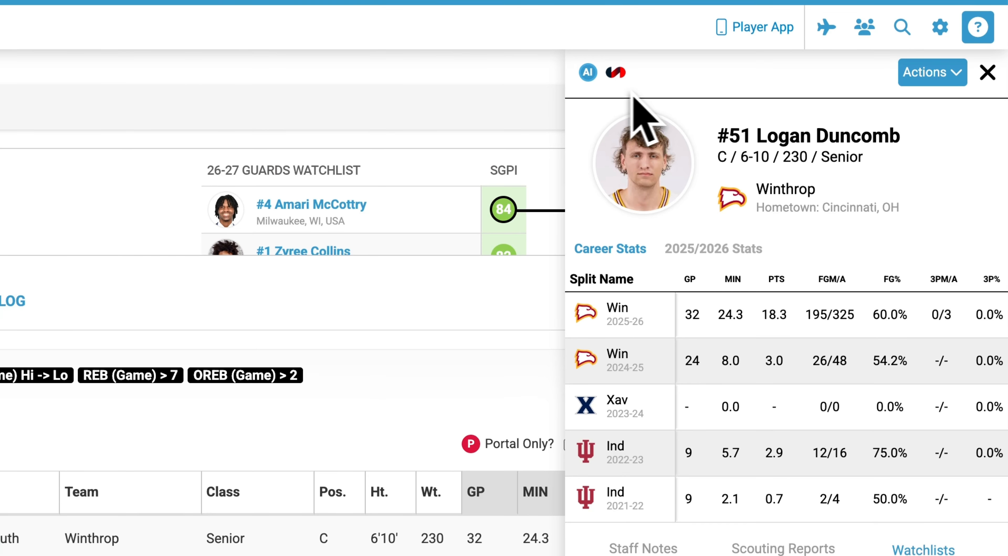
{"action": "left_click", "coordinate": [987, 78]}
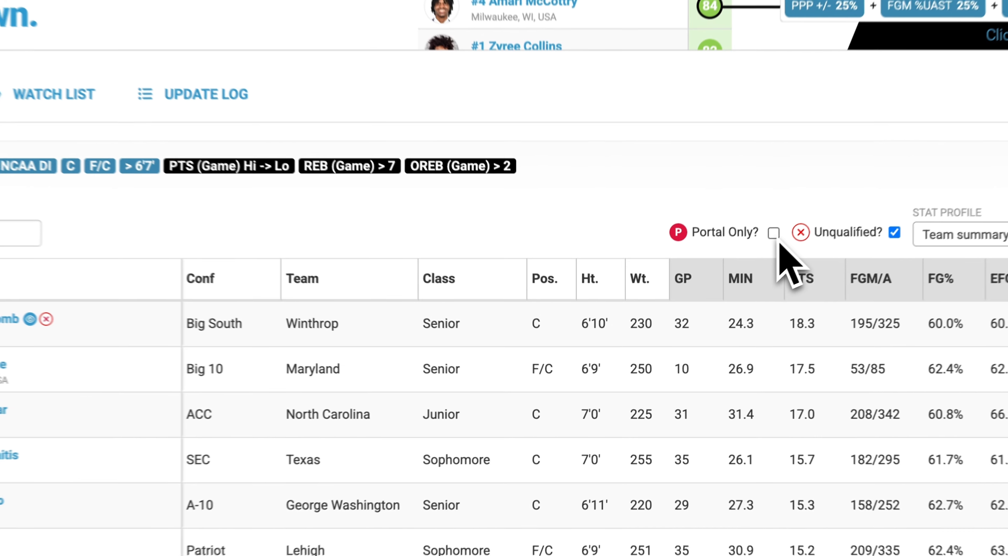
Limit the results to portal players only, and remove that limit again
{"action": "left_click", "coordinate": [723, 290]}
{"action": "left_click", "coordinate": [779, 229]}
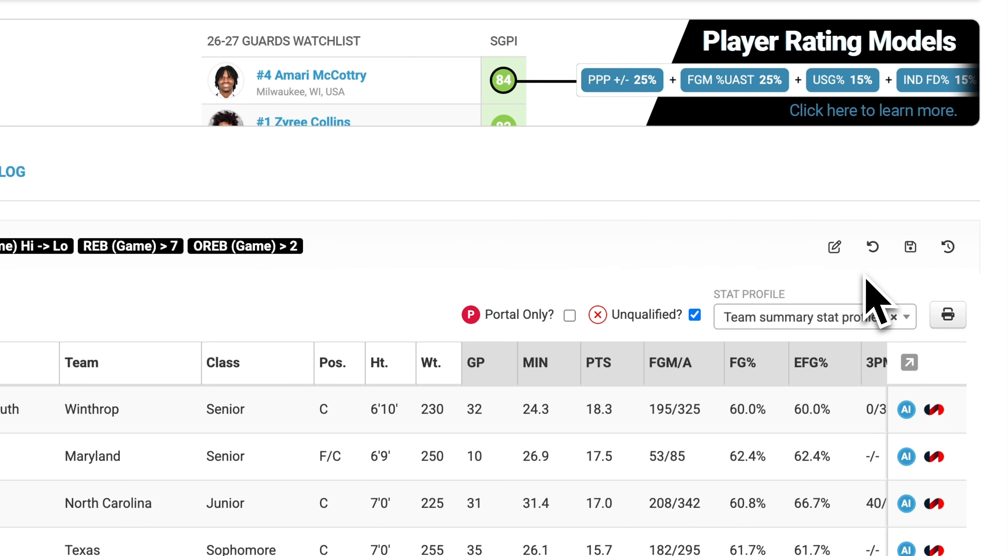
Reopen the search criteria for editing, review them, and rerun the search without changing anything
{"action": "left_click", "coordinate": [835, 249]}
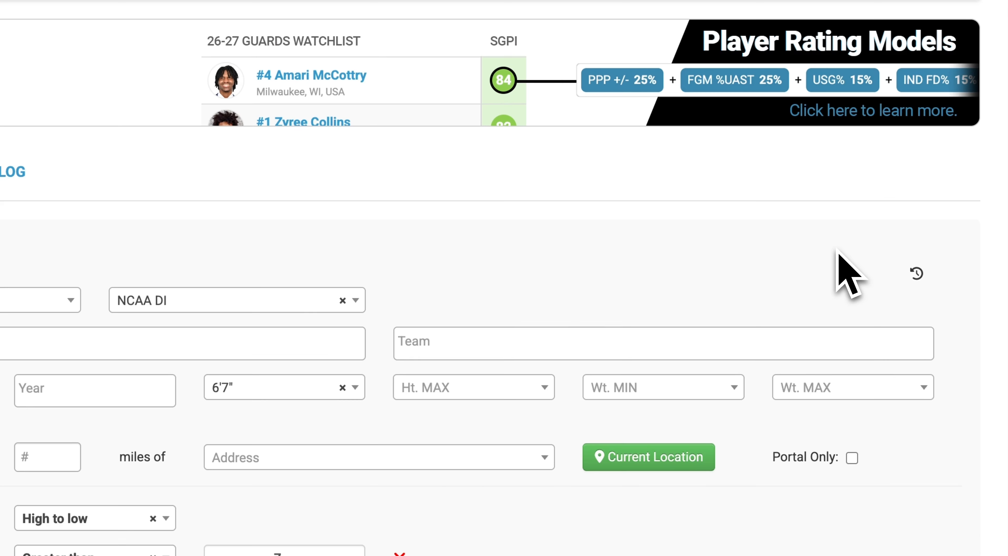
{"action": "scroll", "coordinate": [484, 450], "scroll_direction": "down", "scroll_amount": 2}
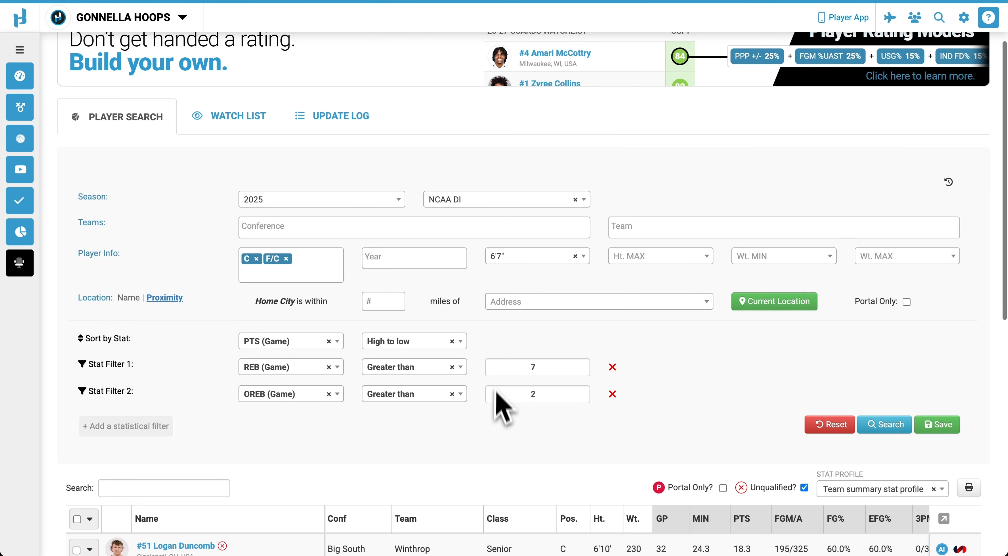
{"action": "scroll", "coordinate": [494, 396], "scroll_direction": "down", "scroll_amount": 1}
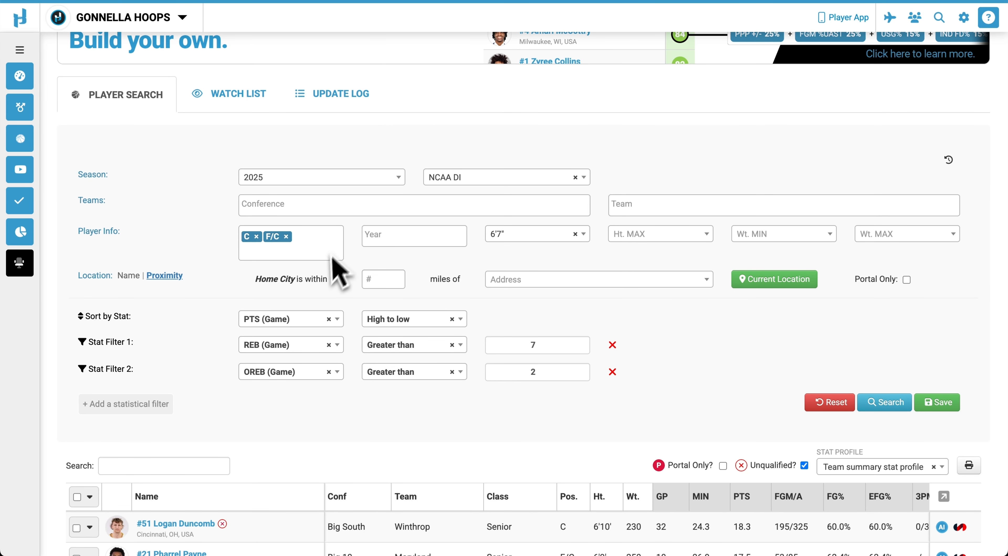
{"action": "scroll", "coordinate": [544, 284], "scroll_direction": "down", "scroll_amount": 8}
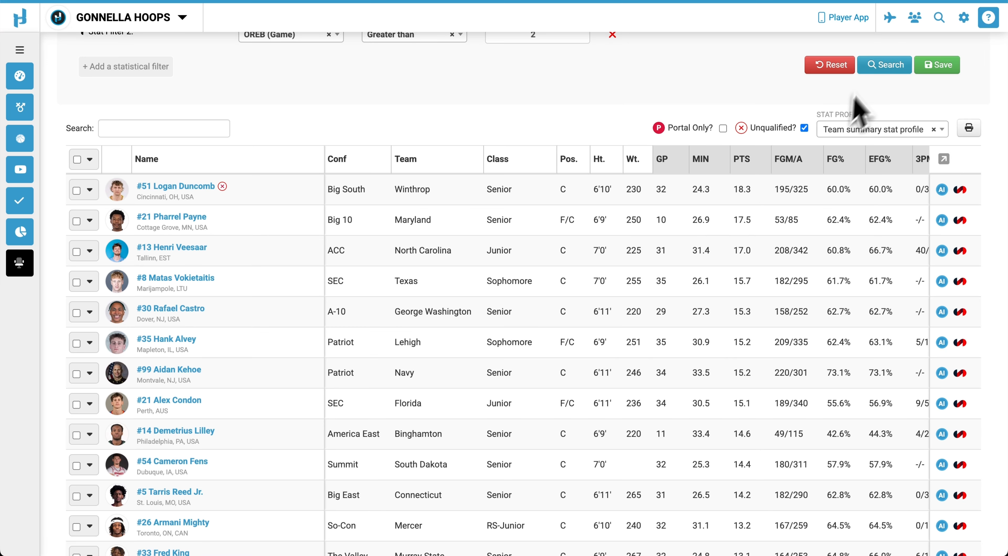
{"action": "left_click", "coordinate": [883, 69]}
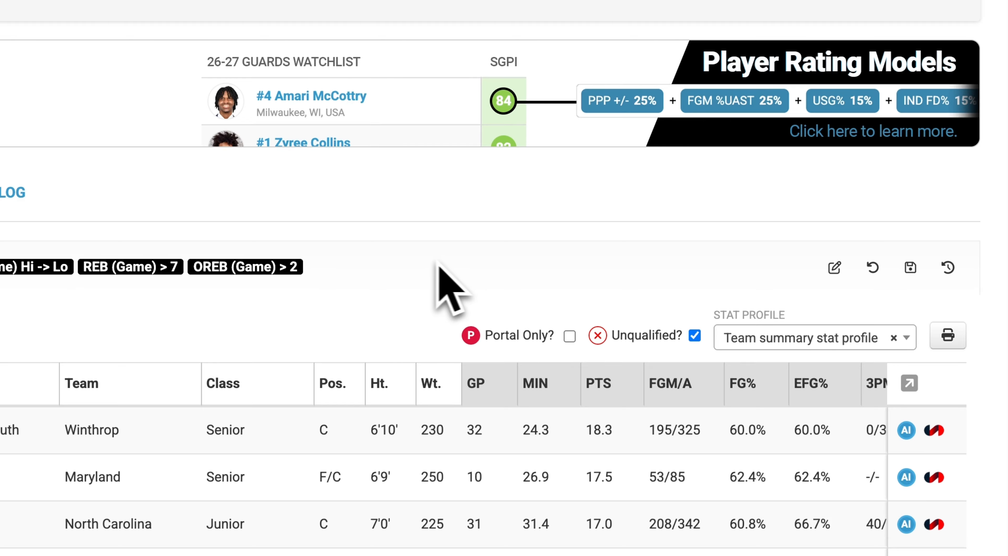
View the save form for the current search and the saved searches in the search history, closing both without saving
{"action": "left_click", "coordinate": [910, 269]}
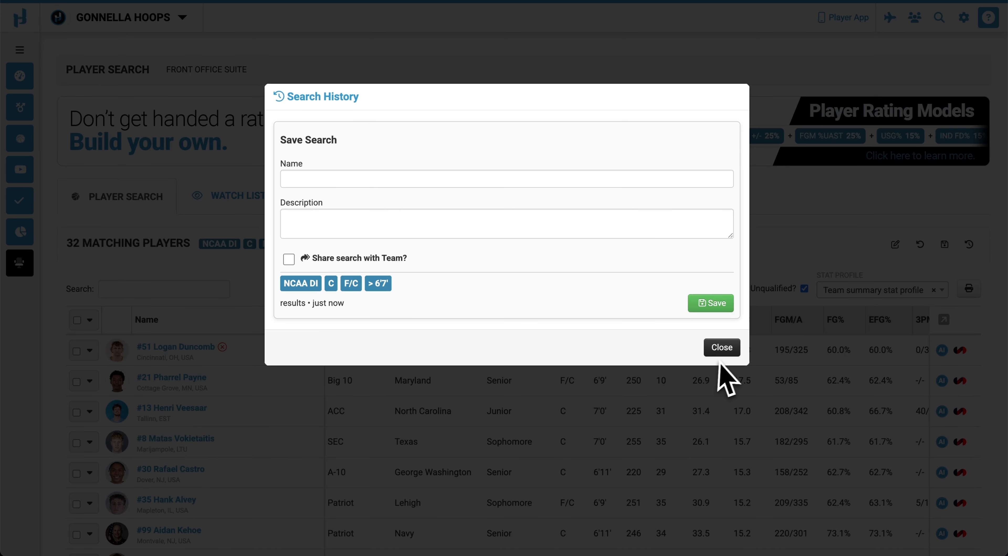
{"action": "left_click", "coordinate": [722, 347]}
{"action": "left_click", "coordinate": [971, 246]}
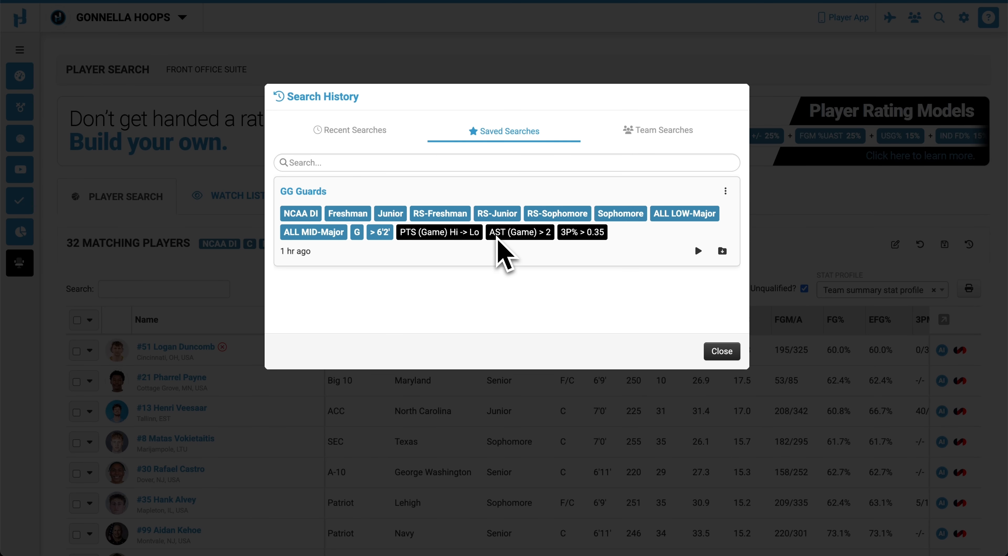
{"action": "left_click", "coordinate": [721, 351]}
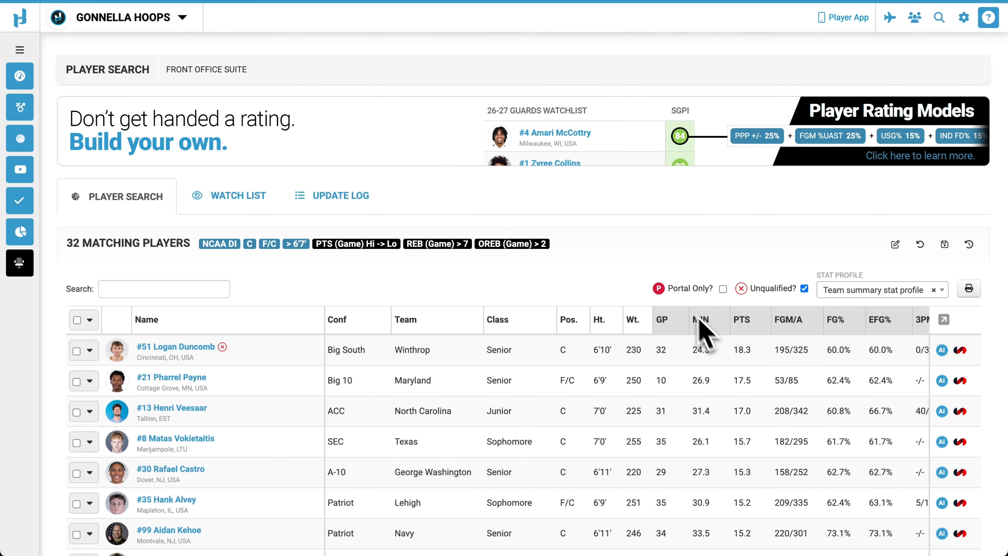